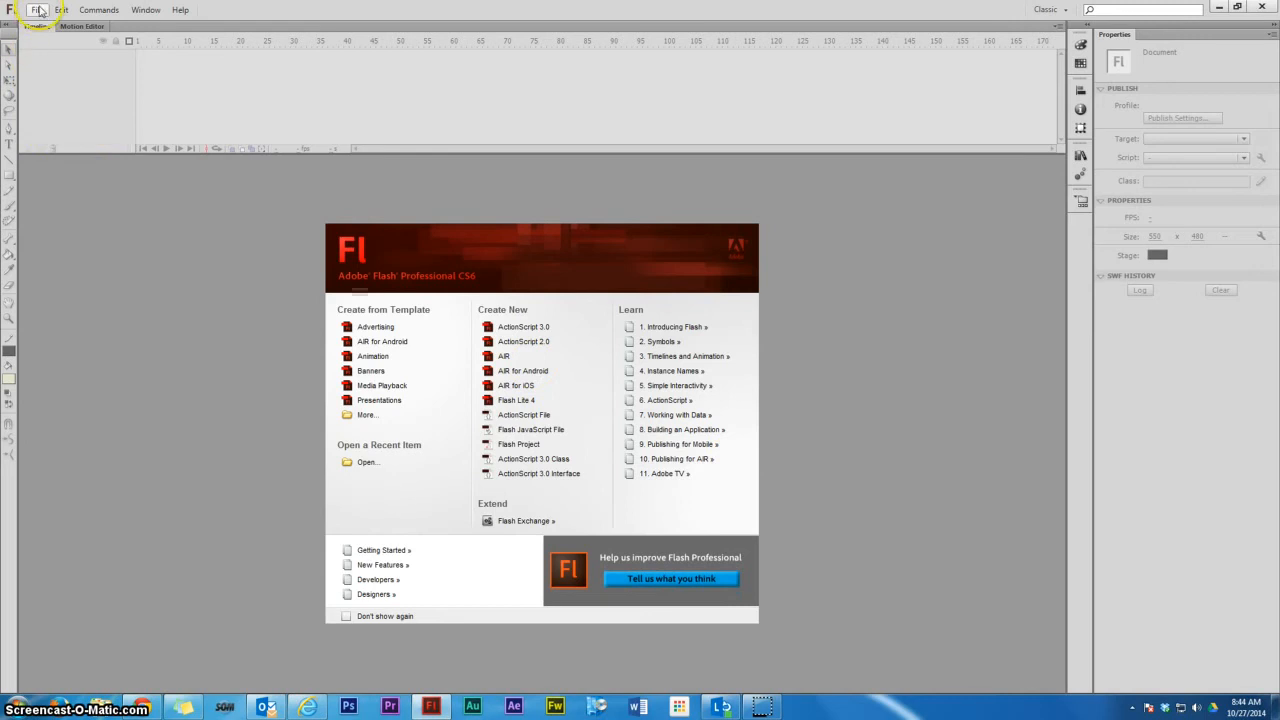
# Create a new ActionScript 3.0 document 1920 px wide and 1080 px high.
pyautogui.click(37, 11)
pyautogui.click(42, 25)
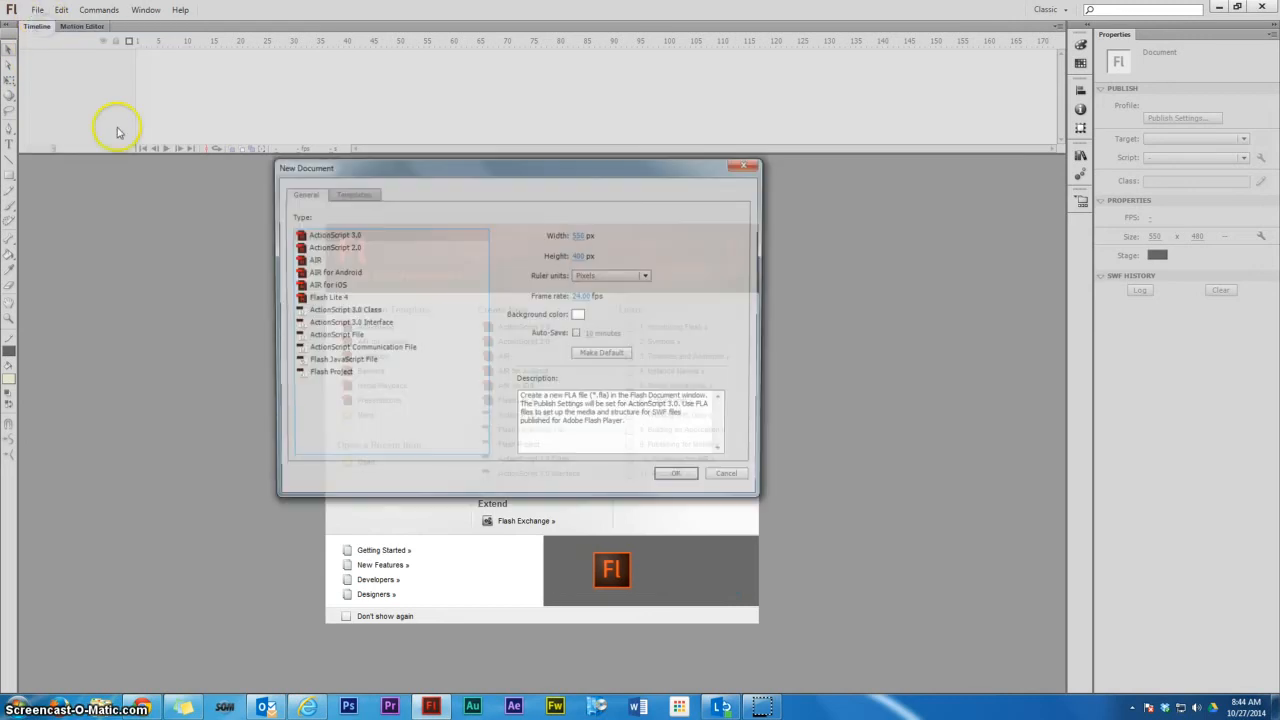
pyautogui.click(581, 235)
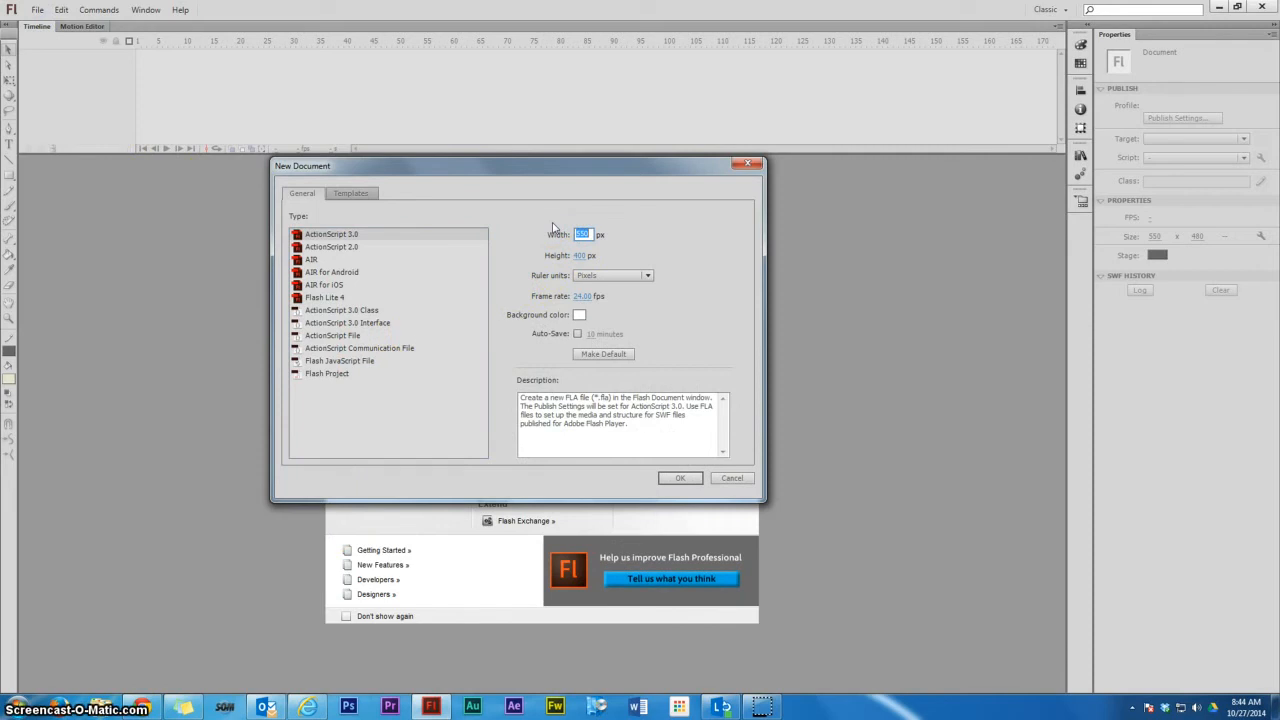
pyautogui.write('1920')
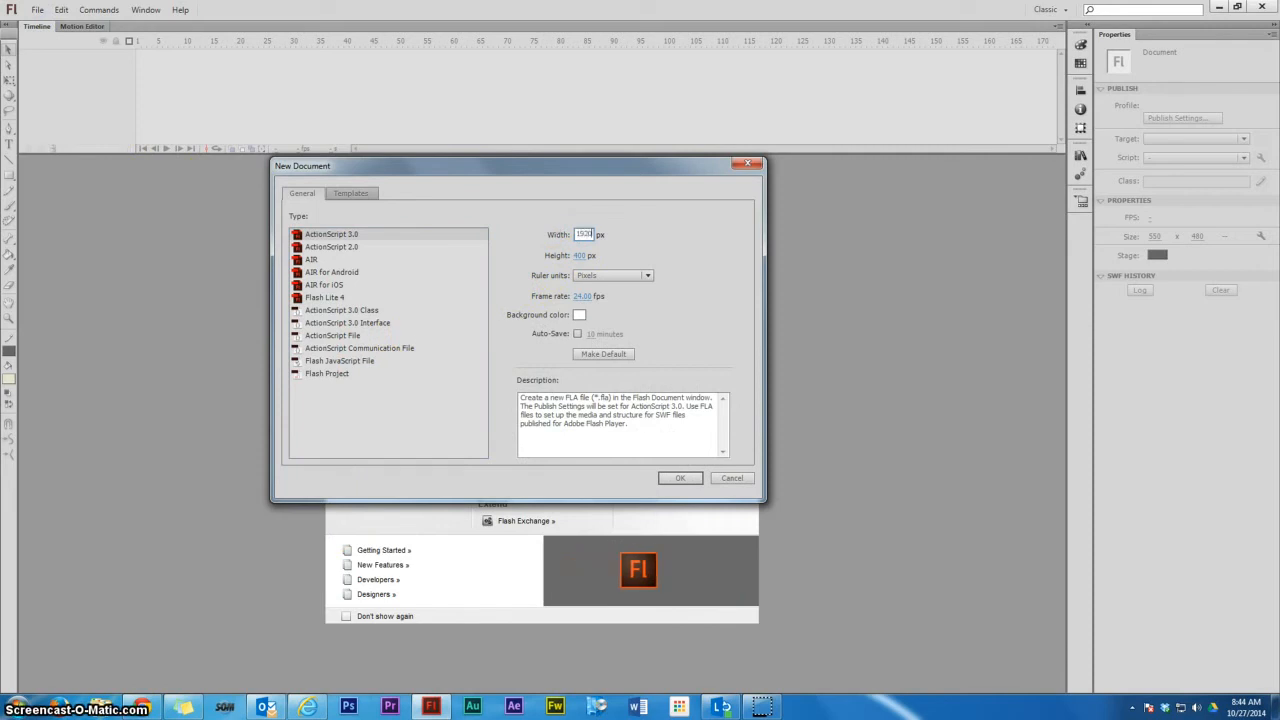
pyautogui.press('Tab')
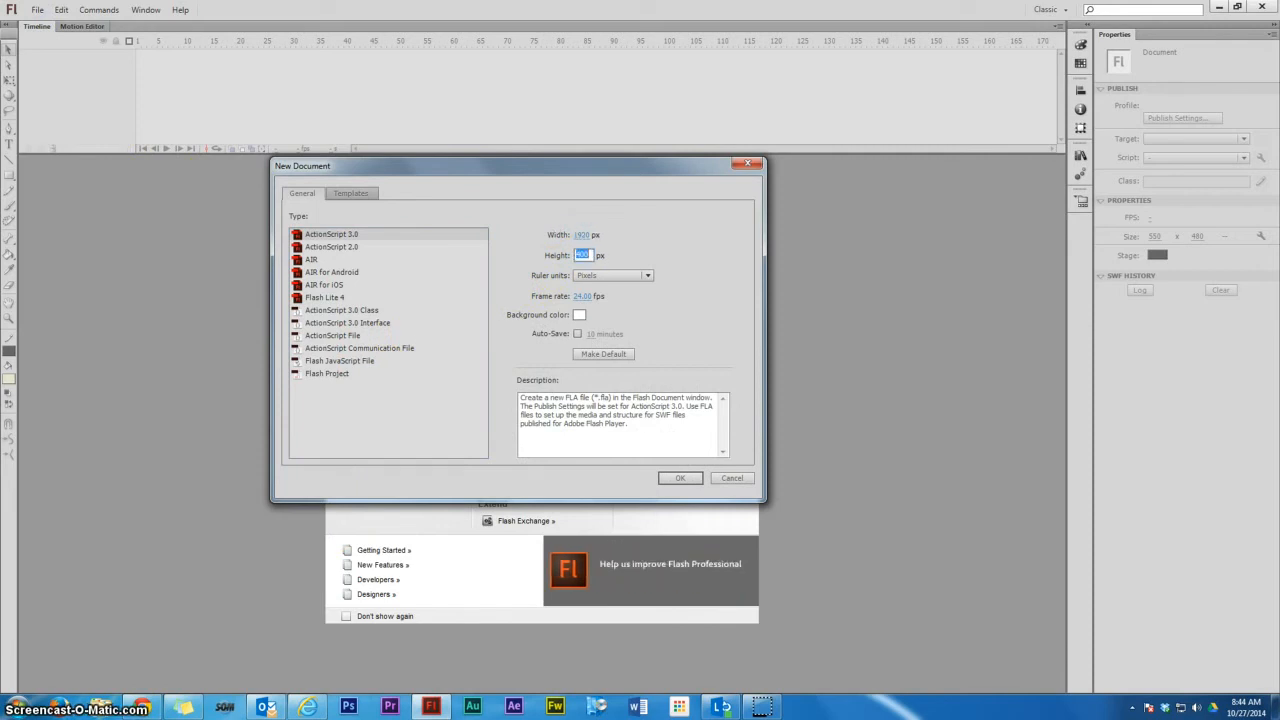
pyautogui.write('1080')
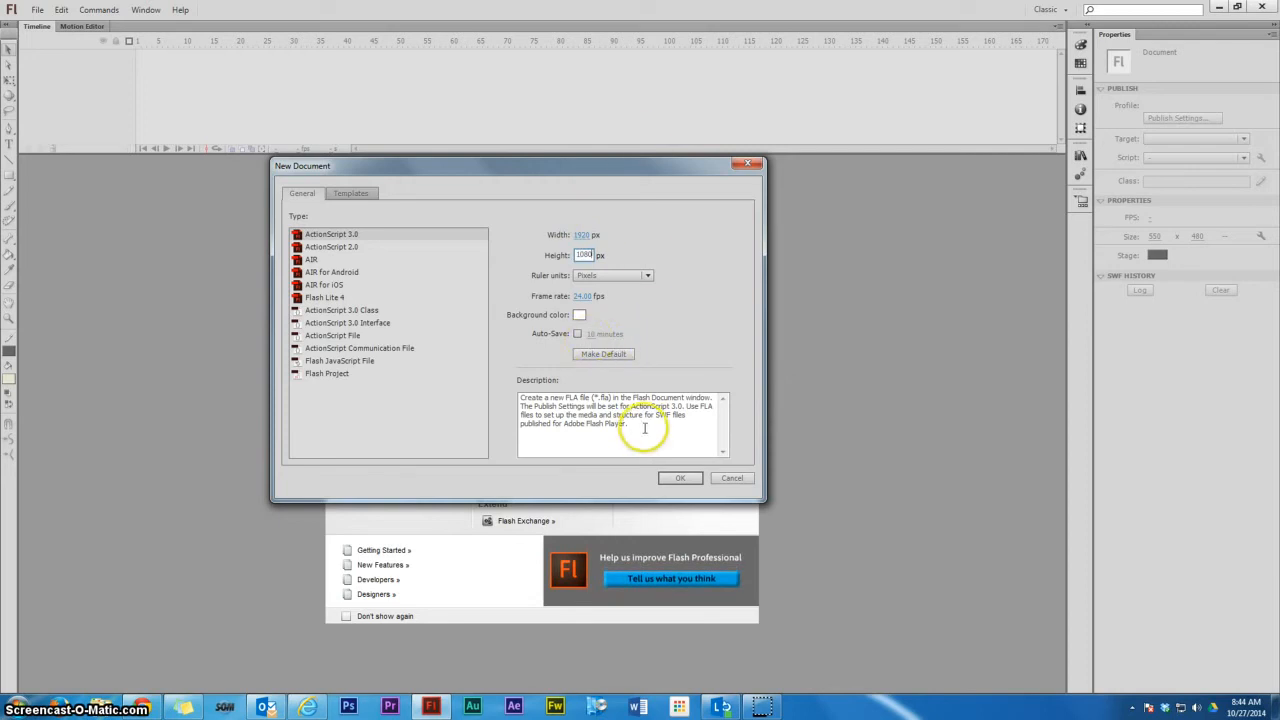
pyautogui.click(680, 478)
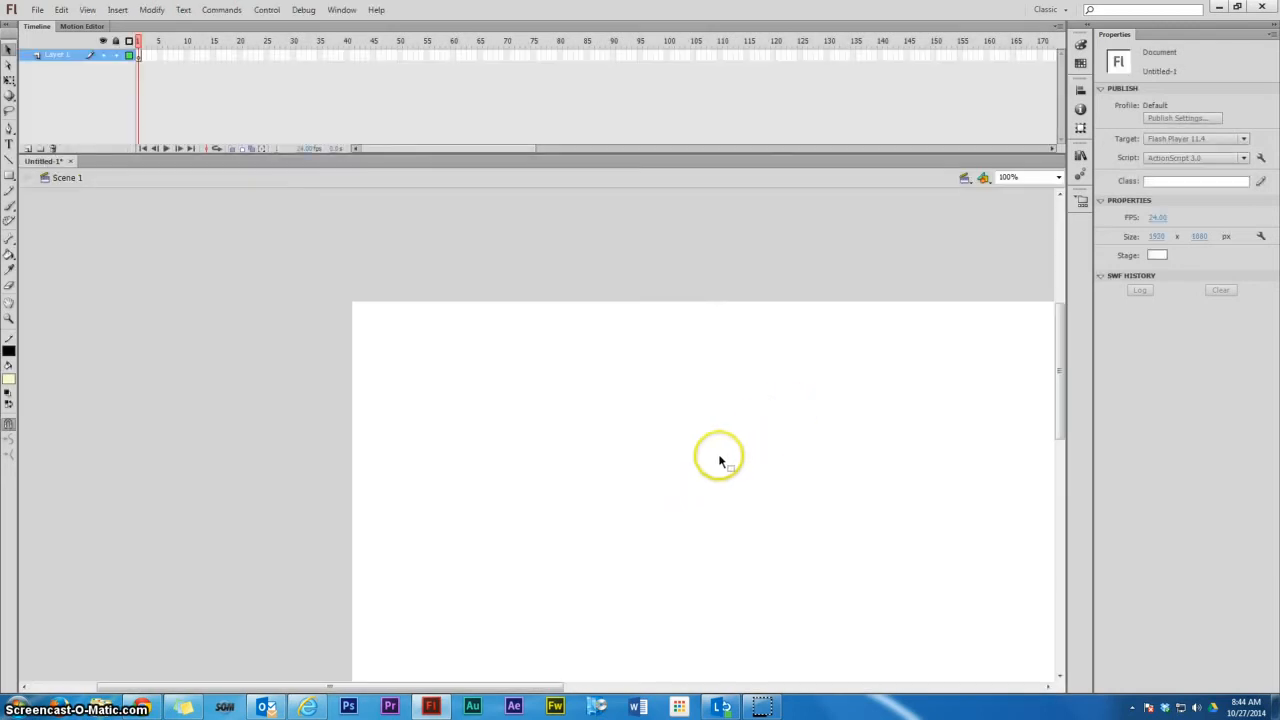
# Change the stage background colour to dark blue.
pyautogui.hotkey('ctrl', '-')
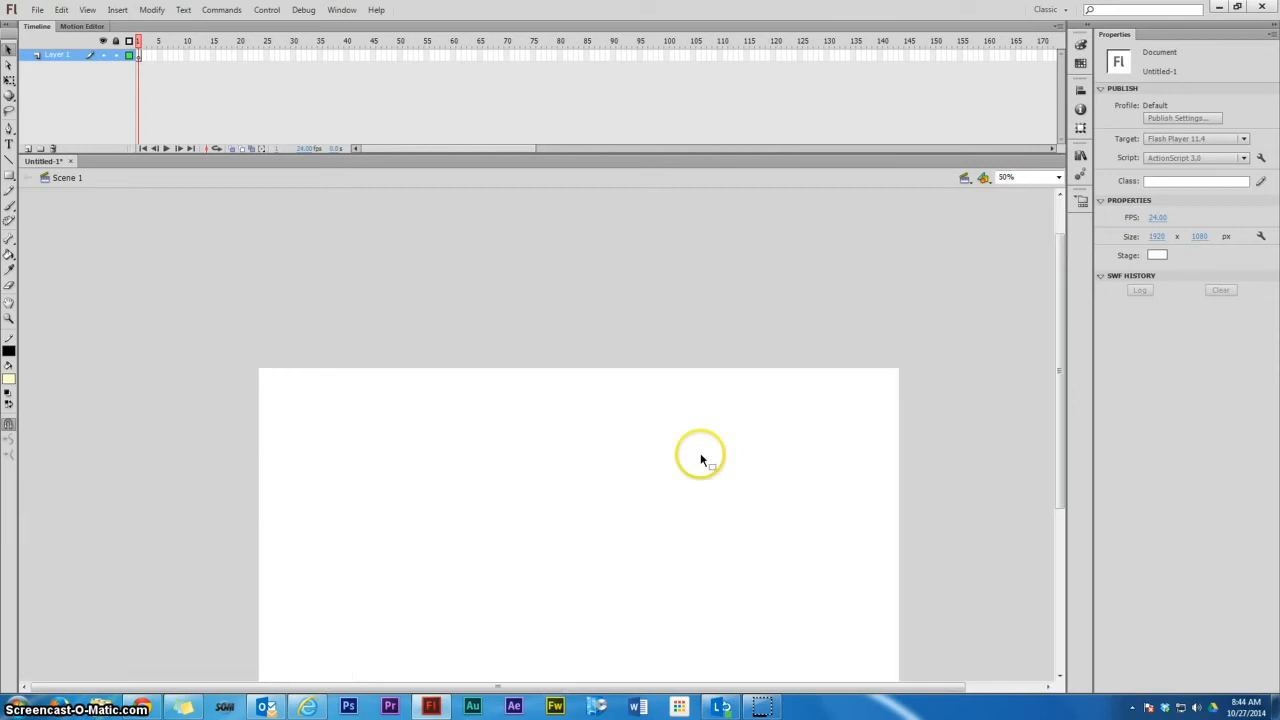
pyautogui.hotkey('ctrl', '-')
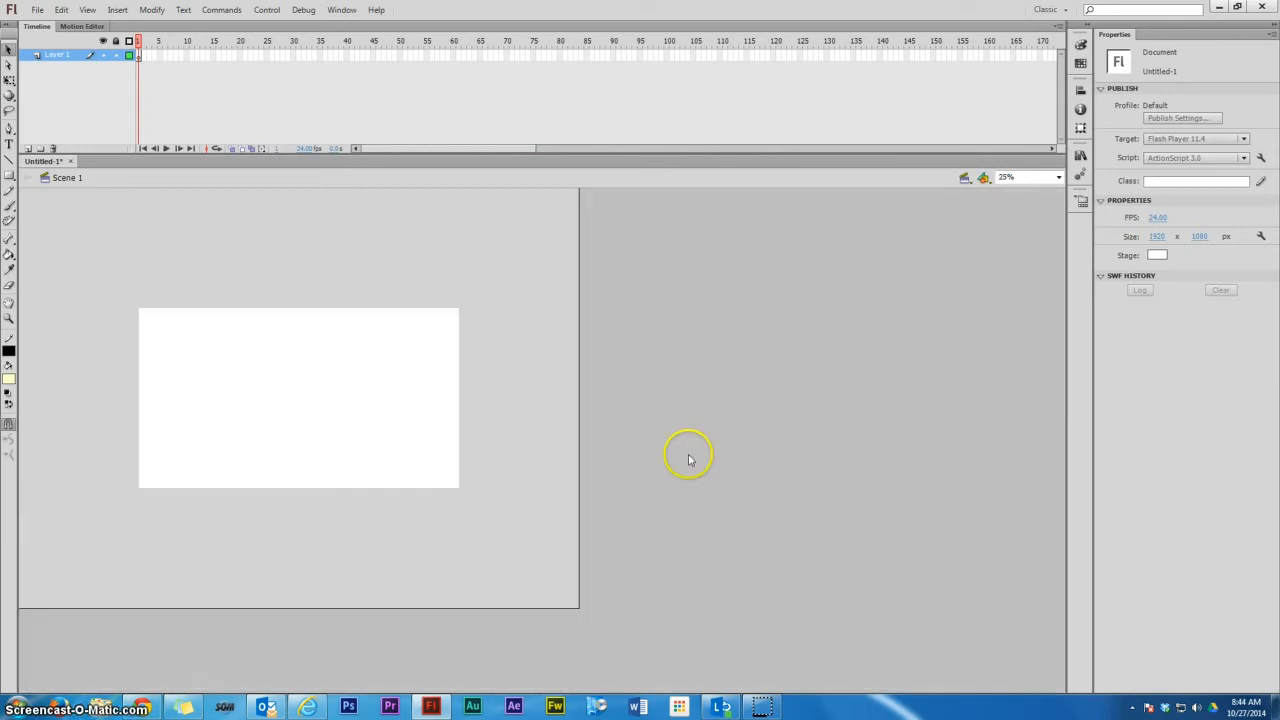
pyautogui.hotkey('ctrl', '2')
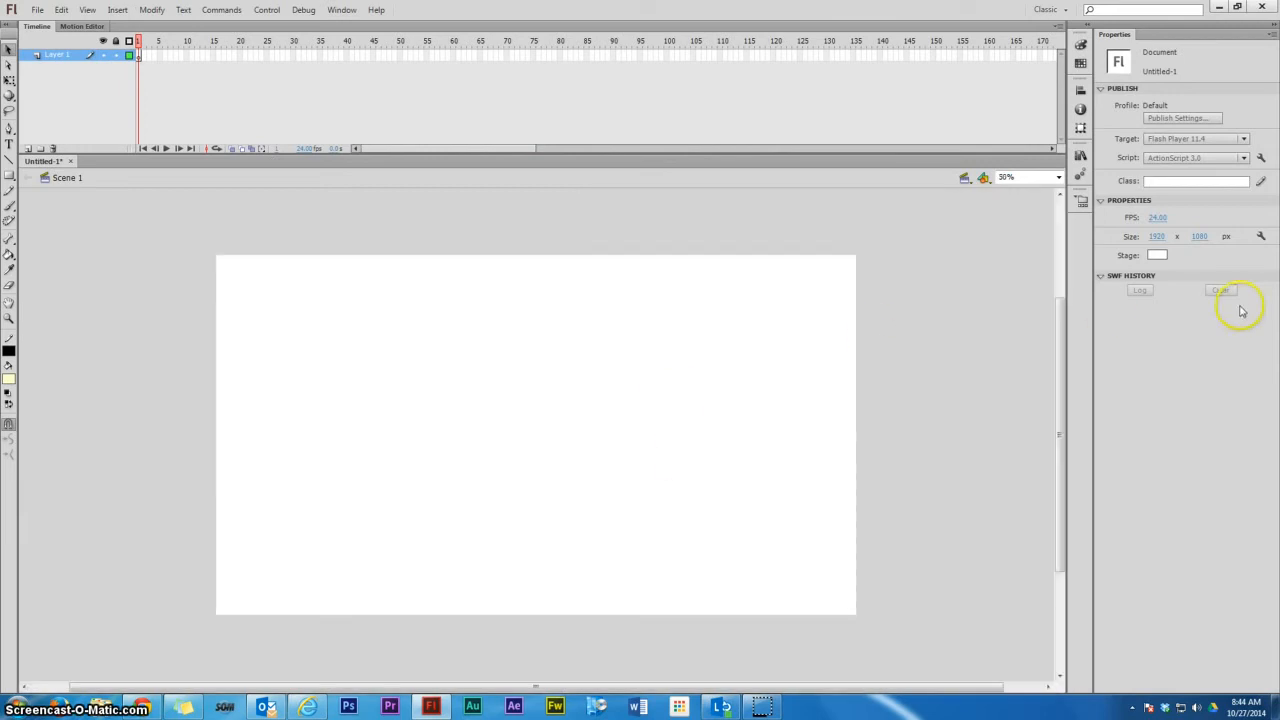
pyautogui.click(1157, 256)
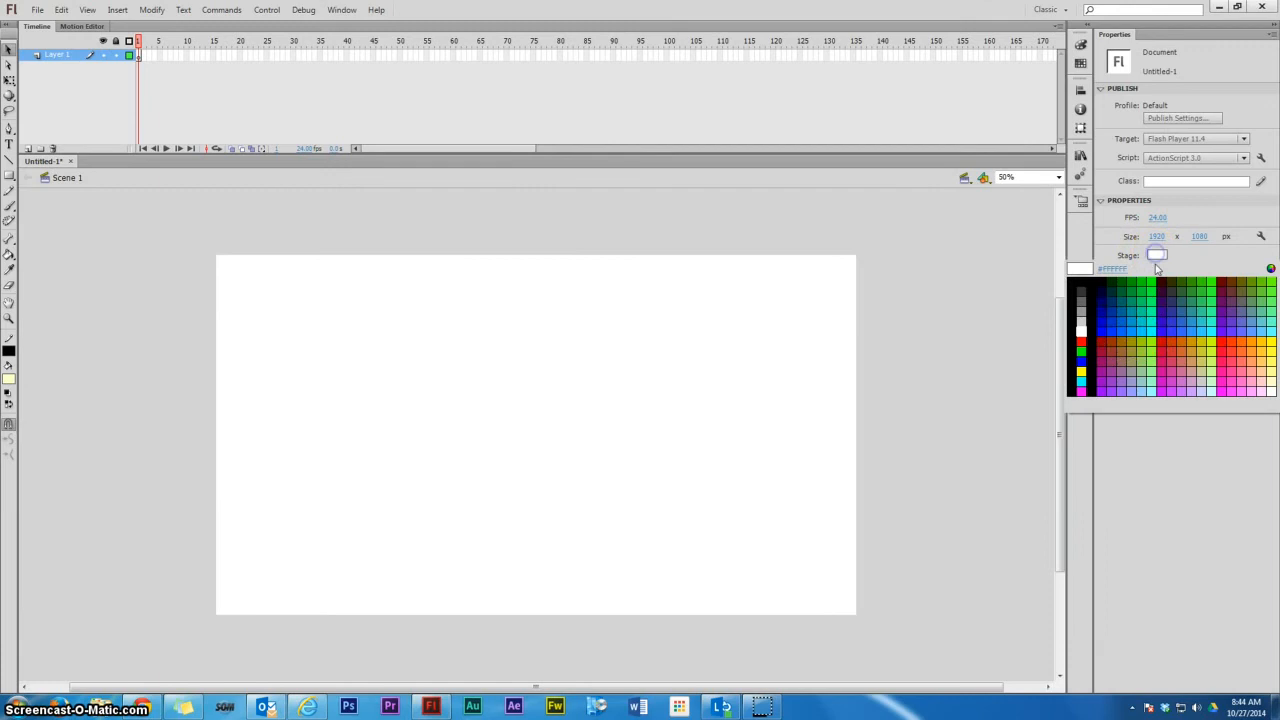
pyautogui.click(1103, 309)
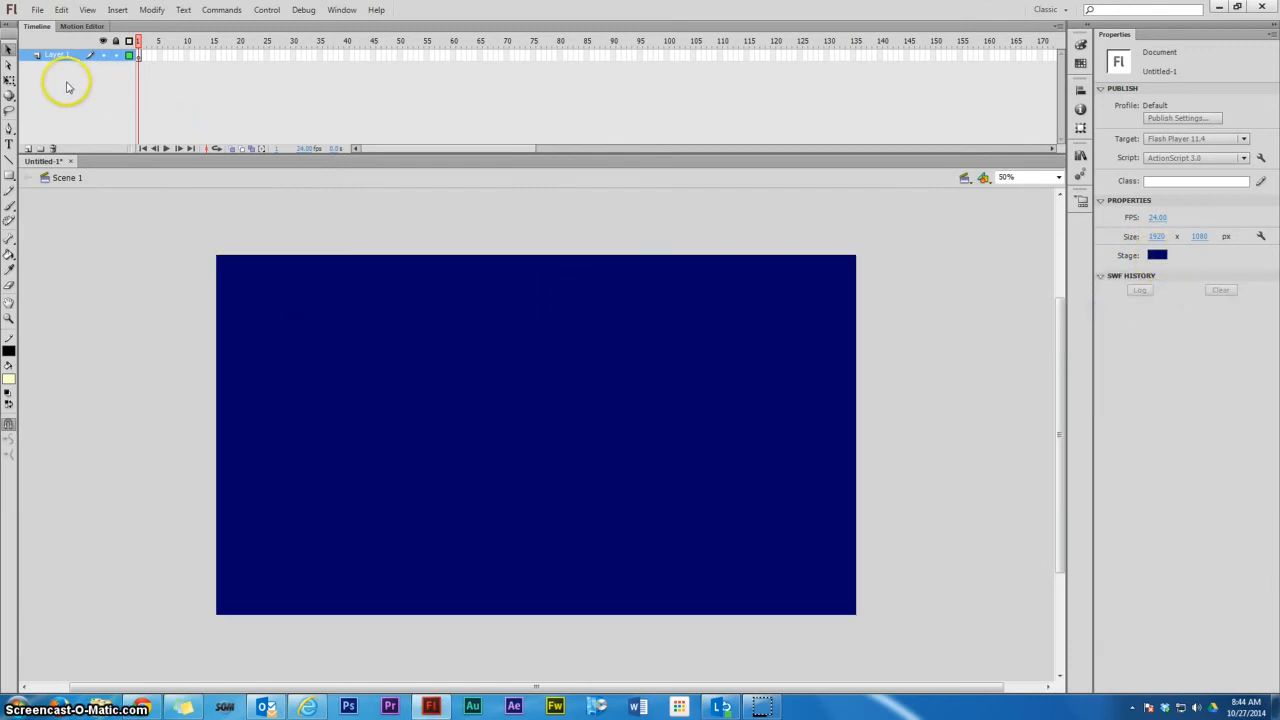
# Extend Layer 1 by inserting a frame at frame 40.
pyautogui.click(345, 57)
pyautogui.rightClick(345, 57)
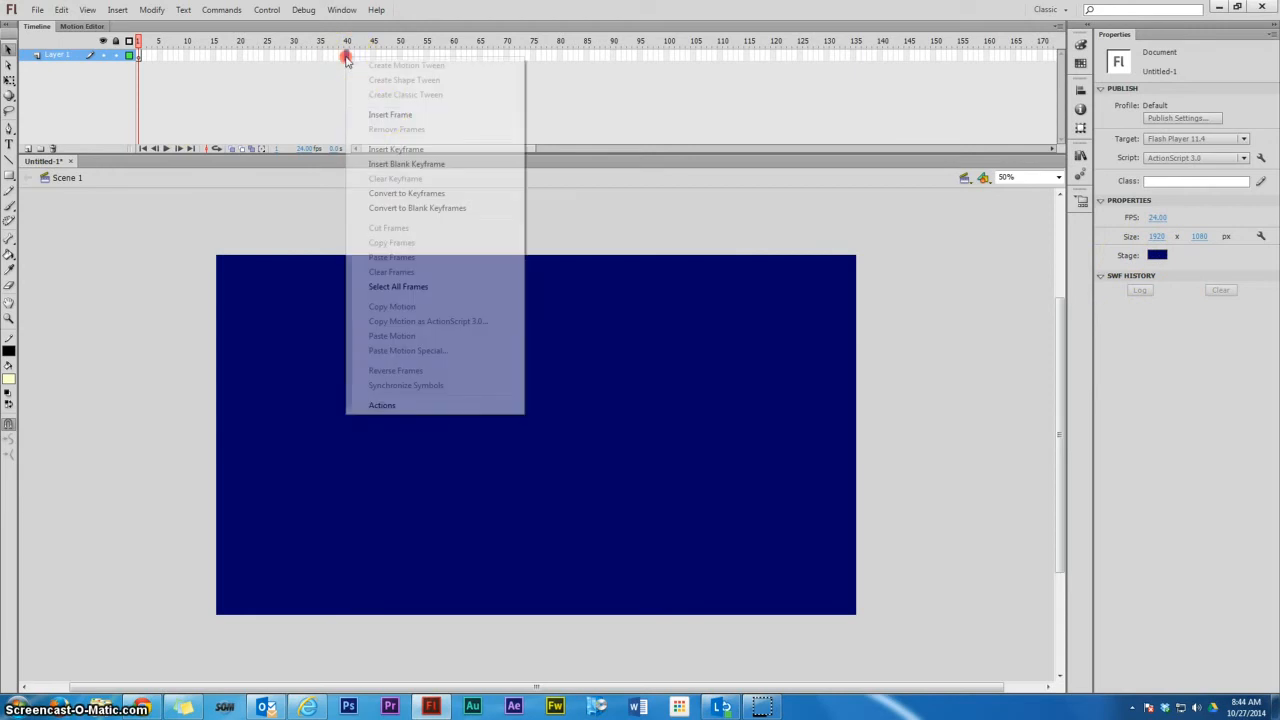
pyautogui.click(385, 116)
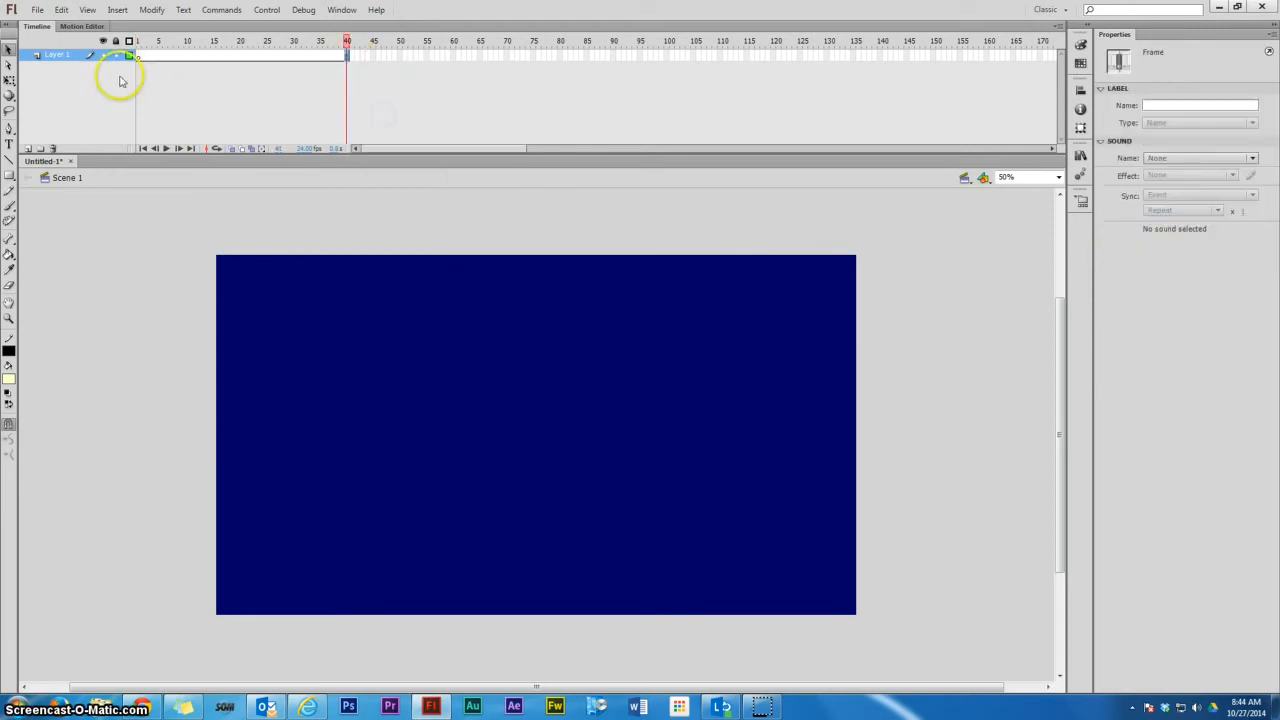
# Add the static text "MOTION" at frame 1 of Layer 1, starting just outside the stage's left edge.
pyautogui.click(140, 57)
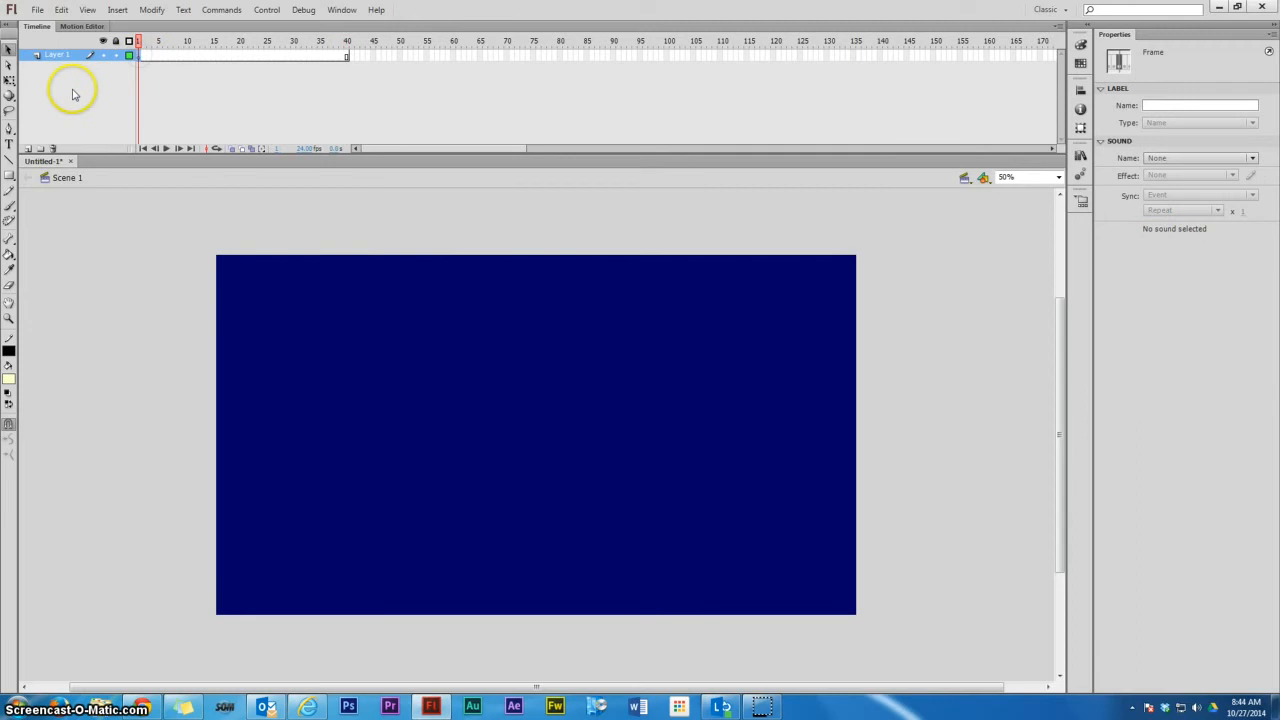
pyautogui.click(9, 144)
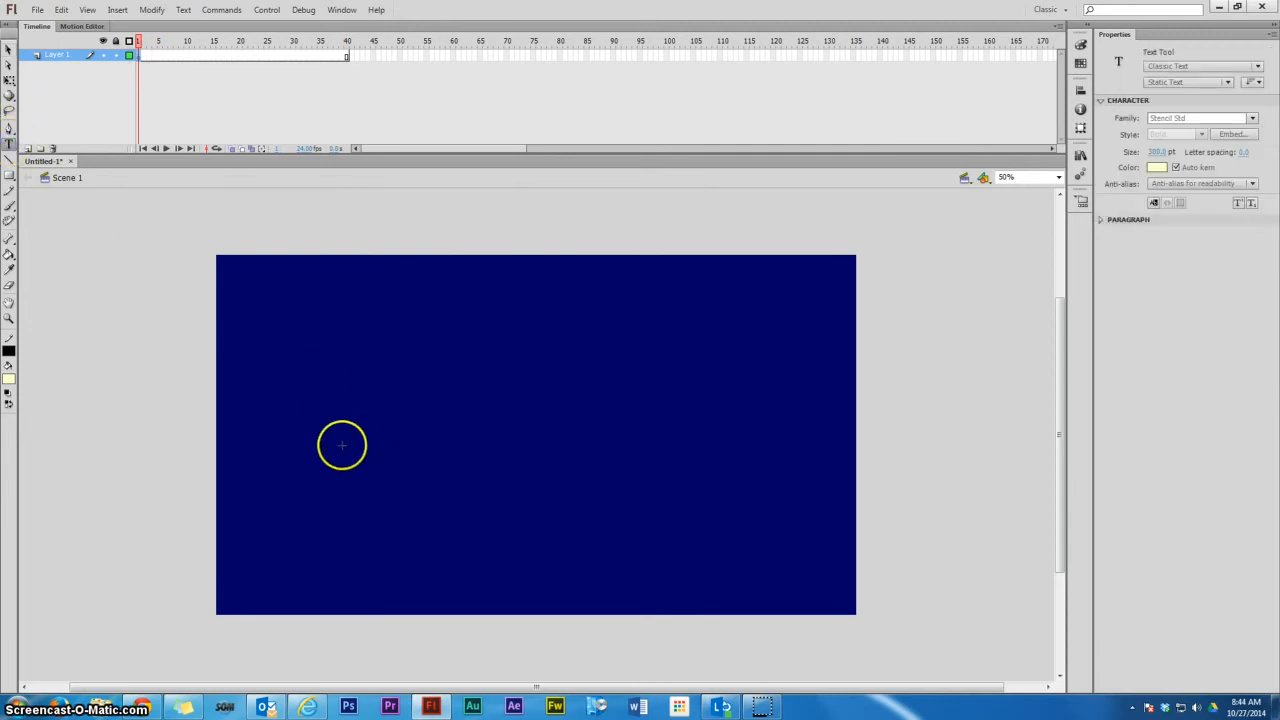
pyautogui.click(161, 422)
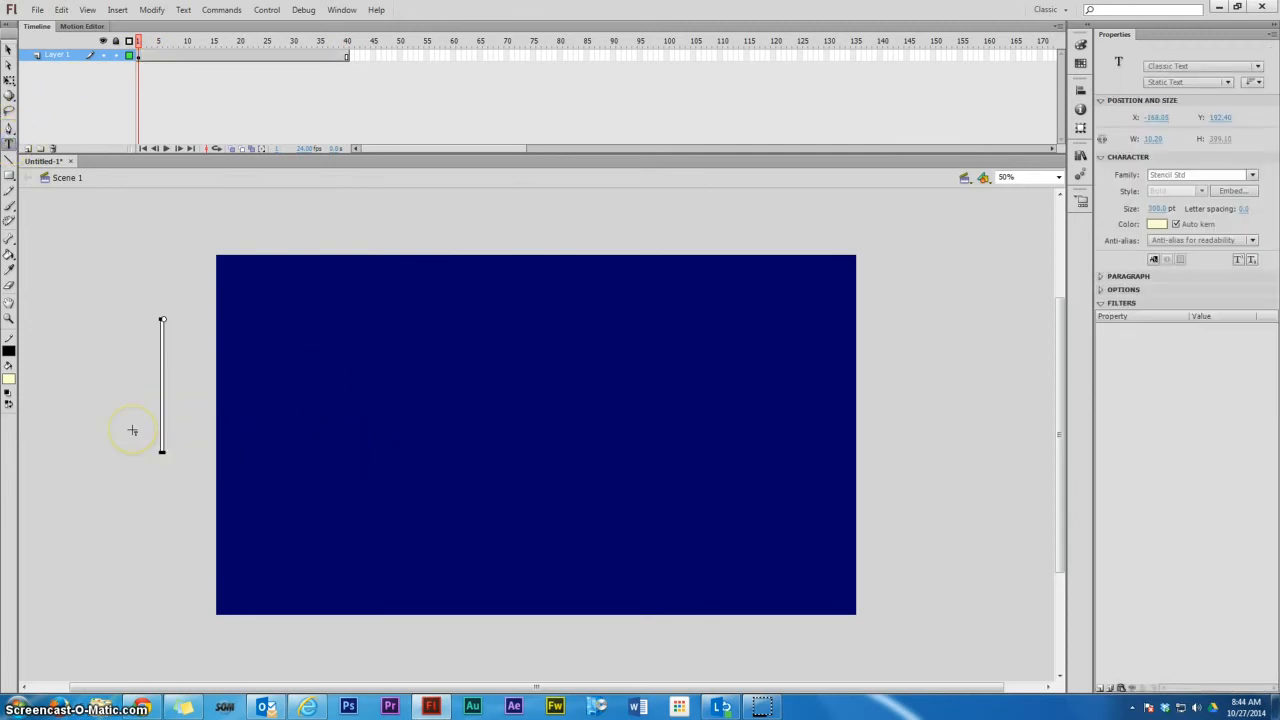
pyautogui.write('MOTION')
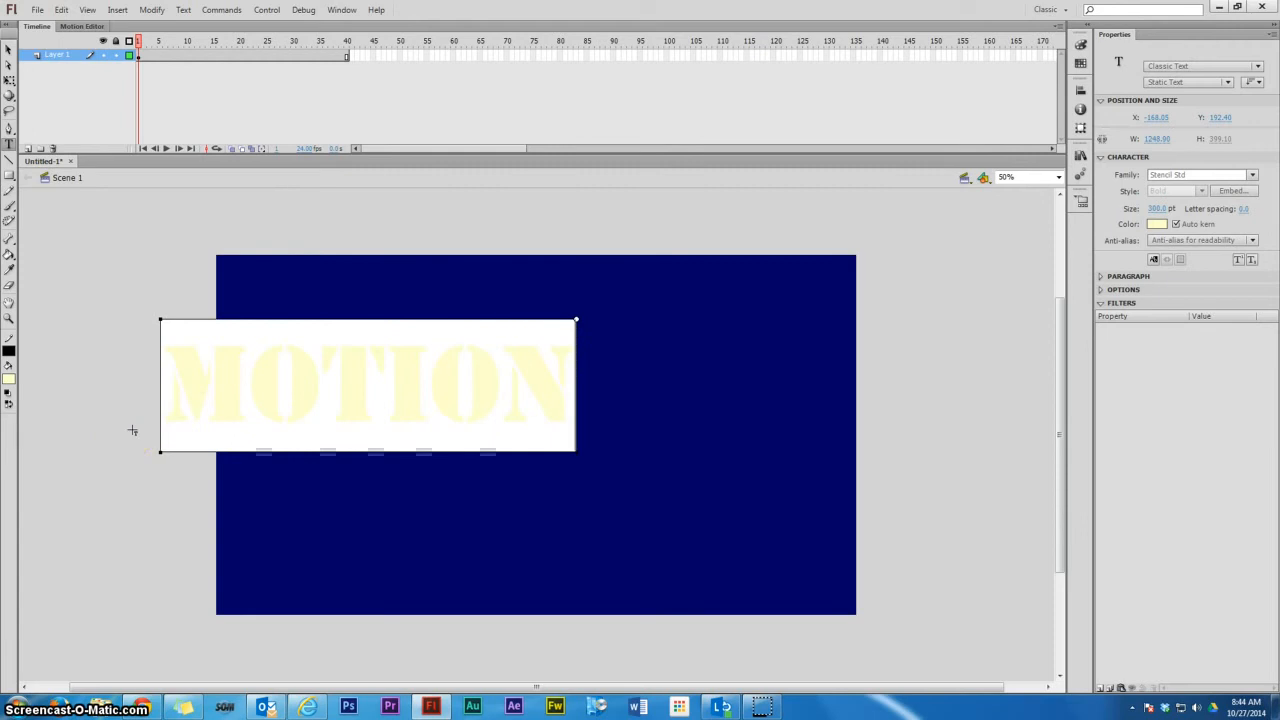
pyautogui.click(508, 320)
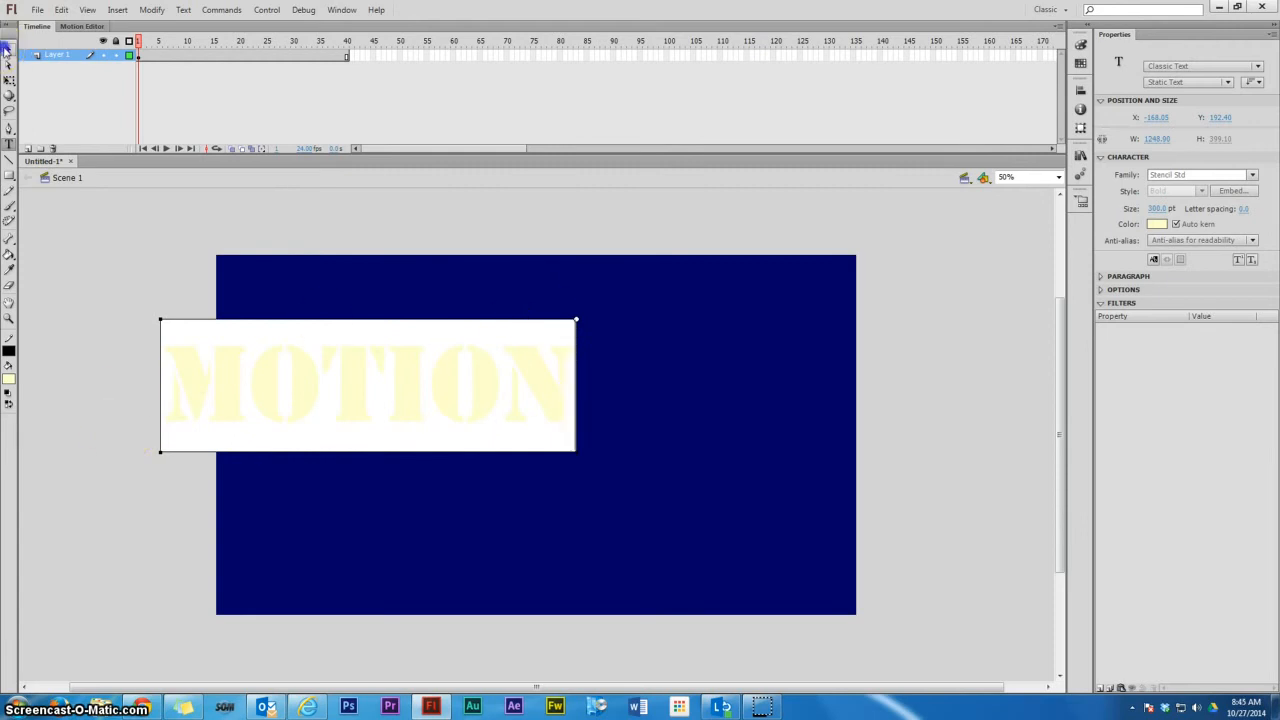
# Move the MOTION text completely off the left side of the stage, about midway down its height.
pyautogui.click(8, 50)
pyautogui.click(486, 323)
pyautogui.moveTo(451, 357); pyautogui.dragTo(154, 406)
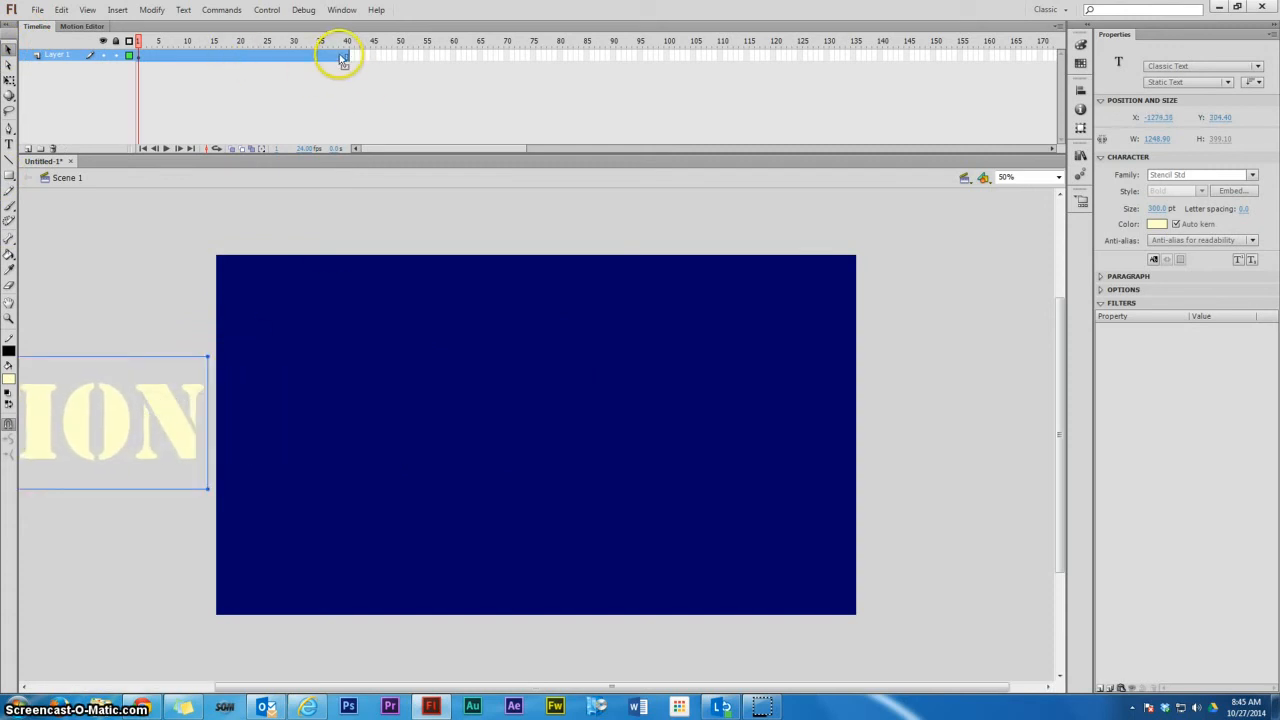
# Insert a keyframe at frame 39 and move the MOTION text there off the right side of the stage.
pyautogui.click(341, 57)
pyautogui.rightClick(342, 57)
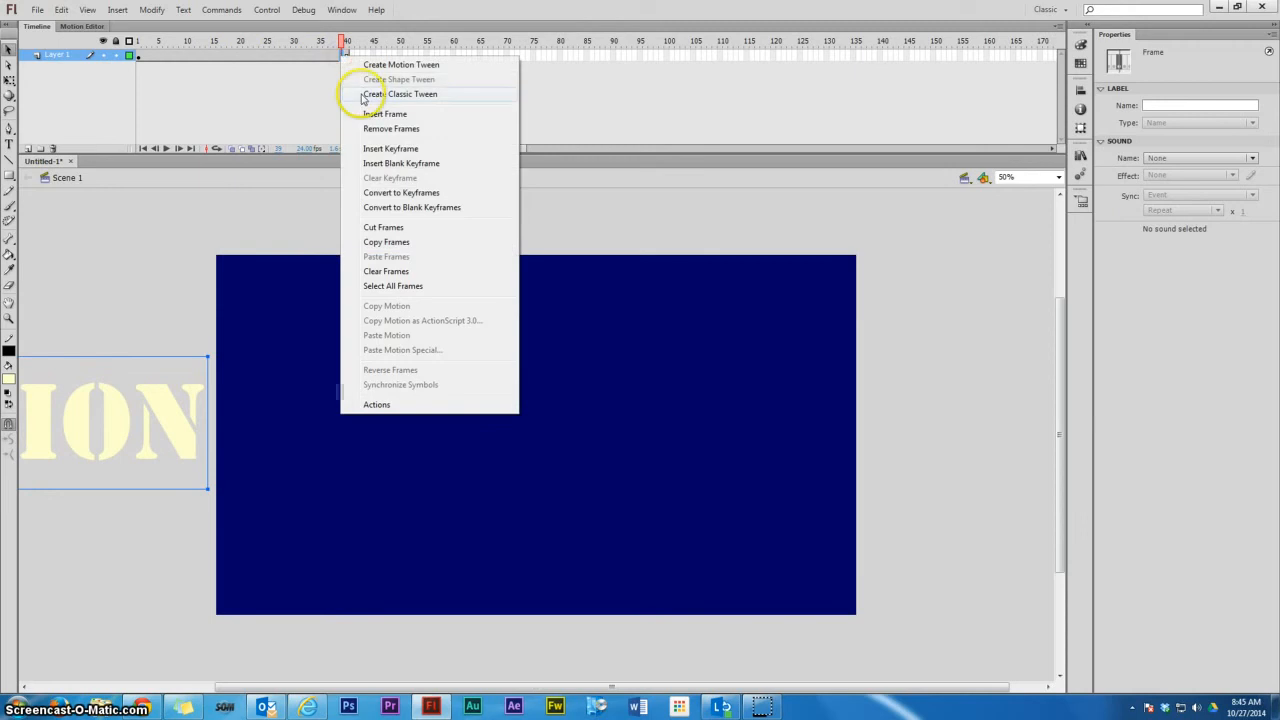
pyautogui.click(378, 149)
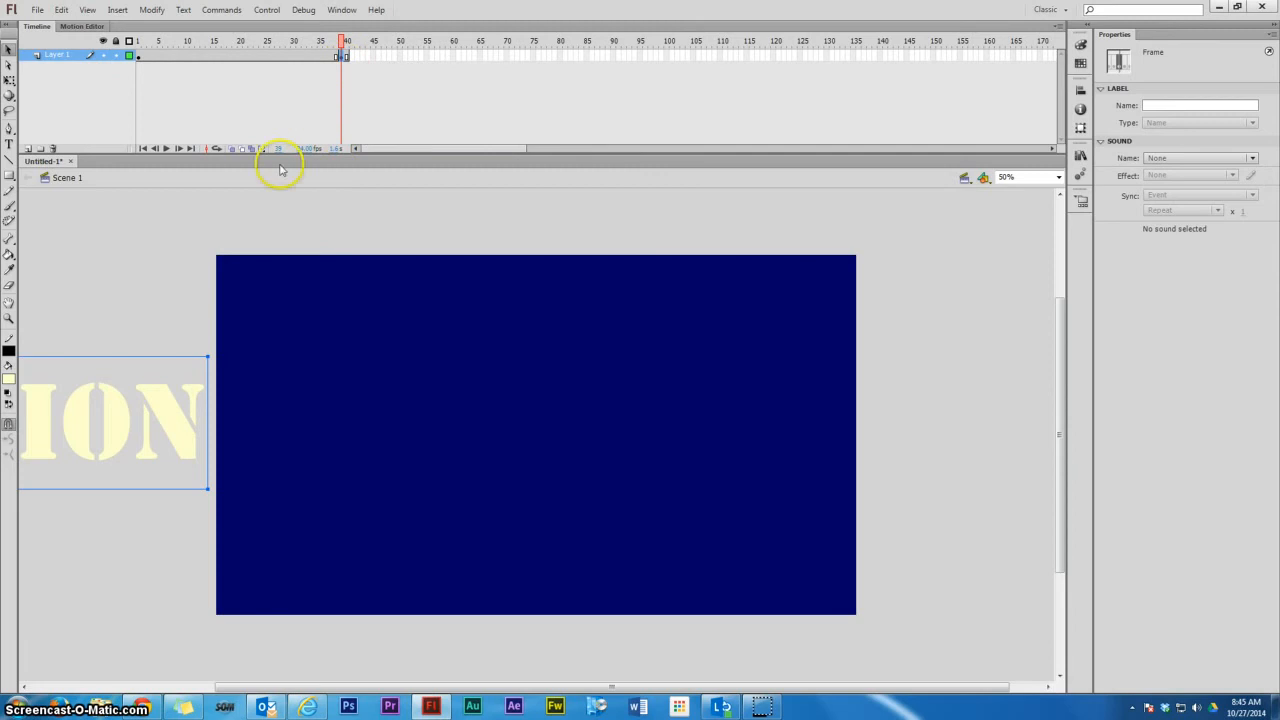
pyautogui.moveTo(52, 437); pyautogui.dragTo(954, 436)
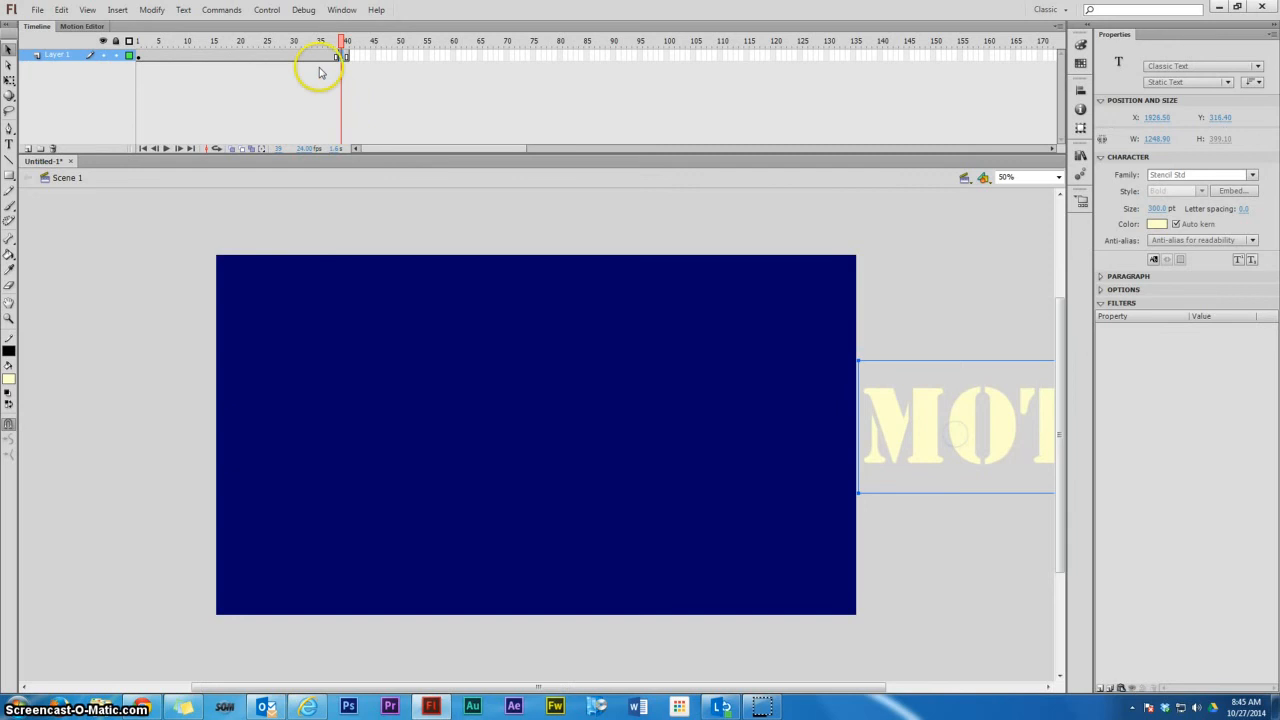
# Create a classic tween between the MOTION keyframes and scrub through the timeline to preview the movement.
pyautogui.click(231, 56)
pyautogui.rightClick(233, 57)
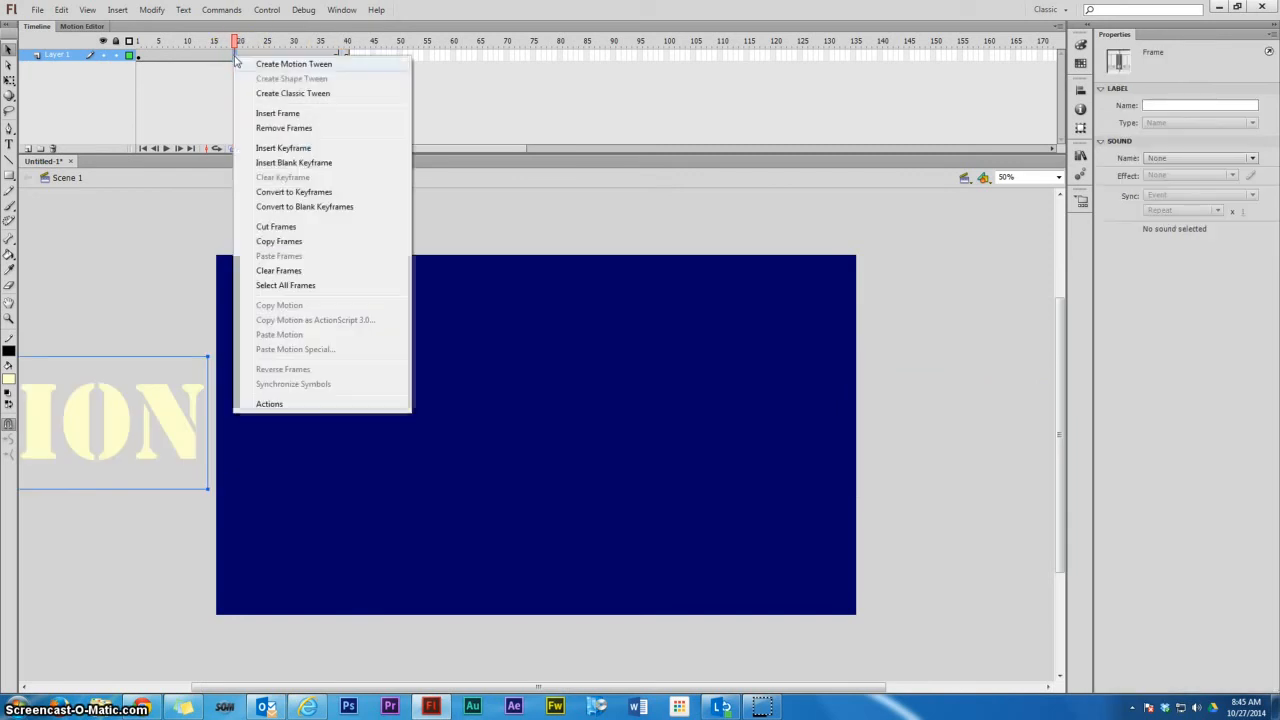
pyautogui.click(286, 94)
pyautogui.click(243, 53)
pyautogui.moveTo(235, 41); pyautogui.dragTo(149, 62)
pyautogui.moveTo(321, 64)
pyautogui.mouseDown()
pyautogui.moveTo(289, 76)
pyautogui.moveTo(315, 76)
pyautogui.mouseUp()
# Rename Layer 1 as "motion".
pyautogui.doubleClick(61, 56)
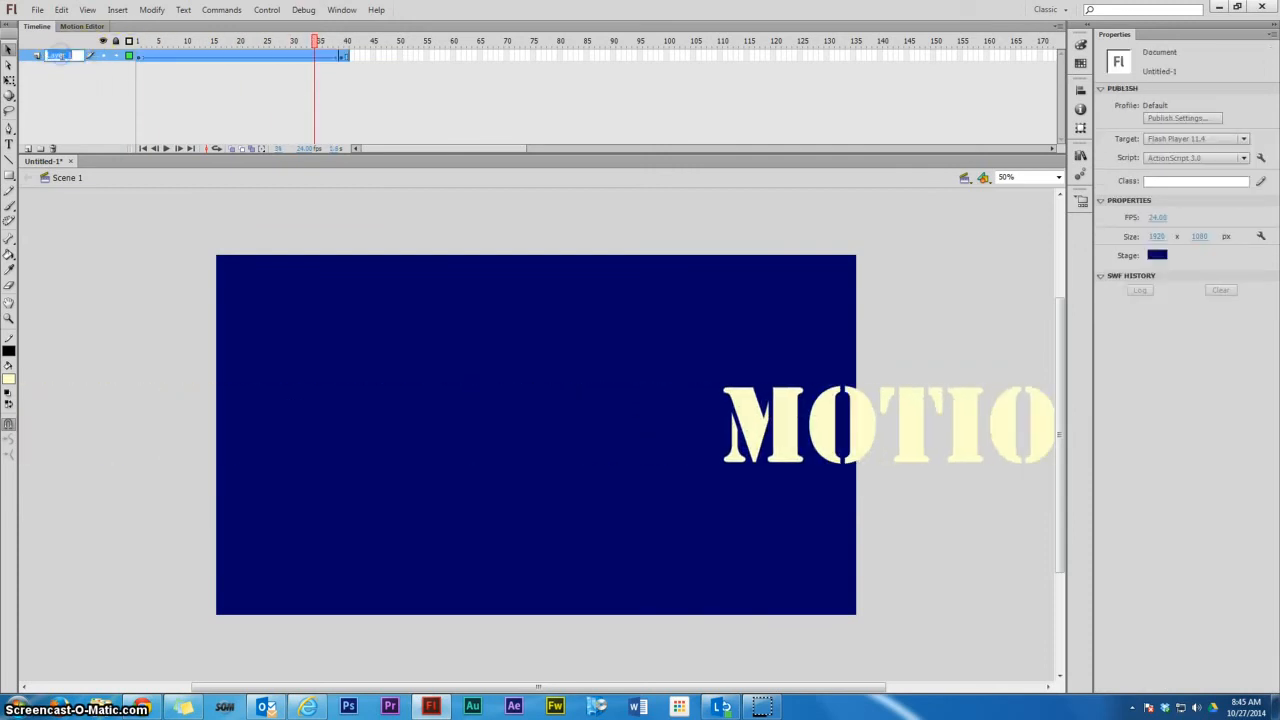
pyautogui.write('motion')
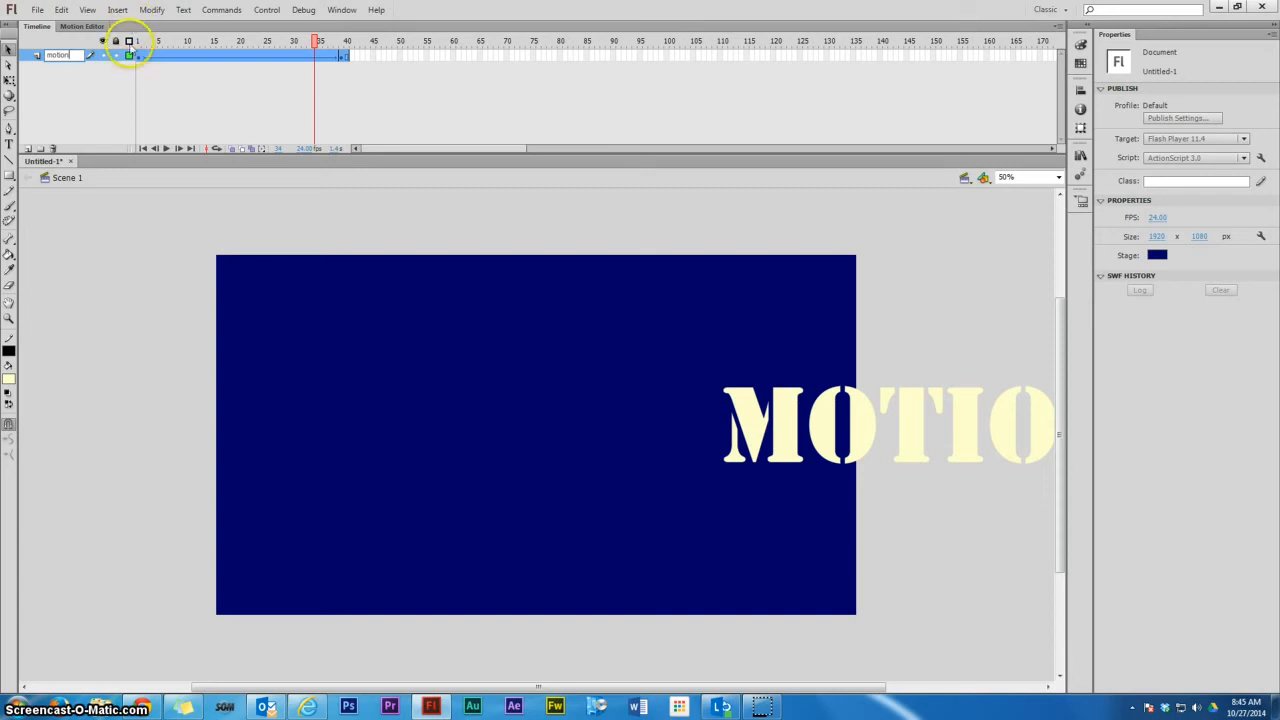
pyautogui.click(85, 109)
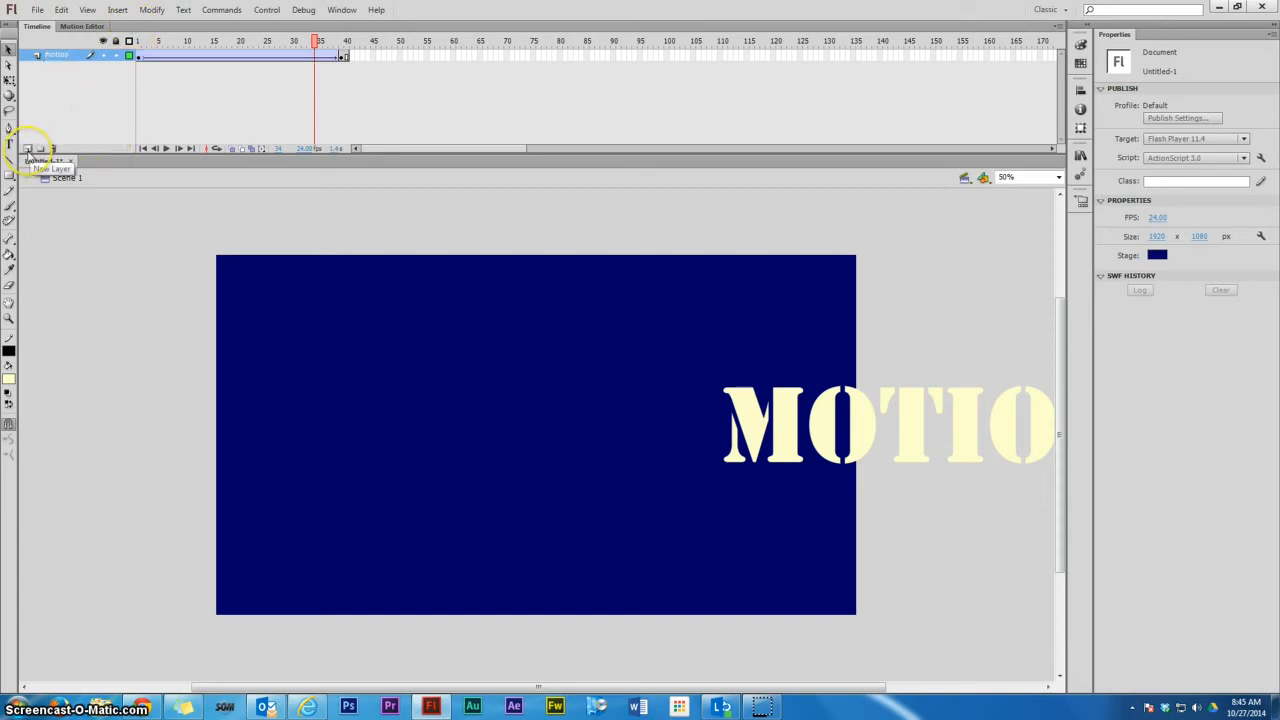
# Add a new layer above the motion layer and extend it to frame 80.
pyautogui.click(28, 149)
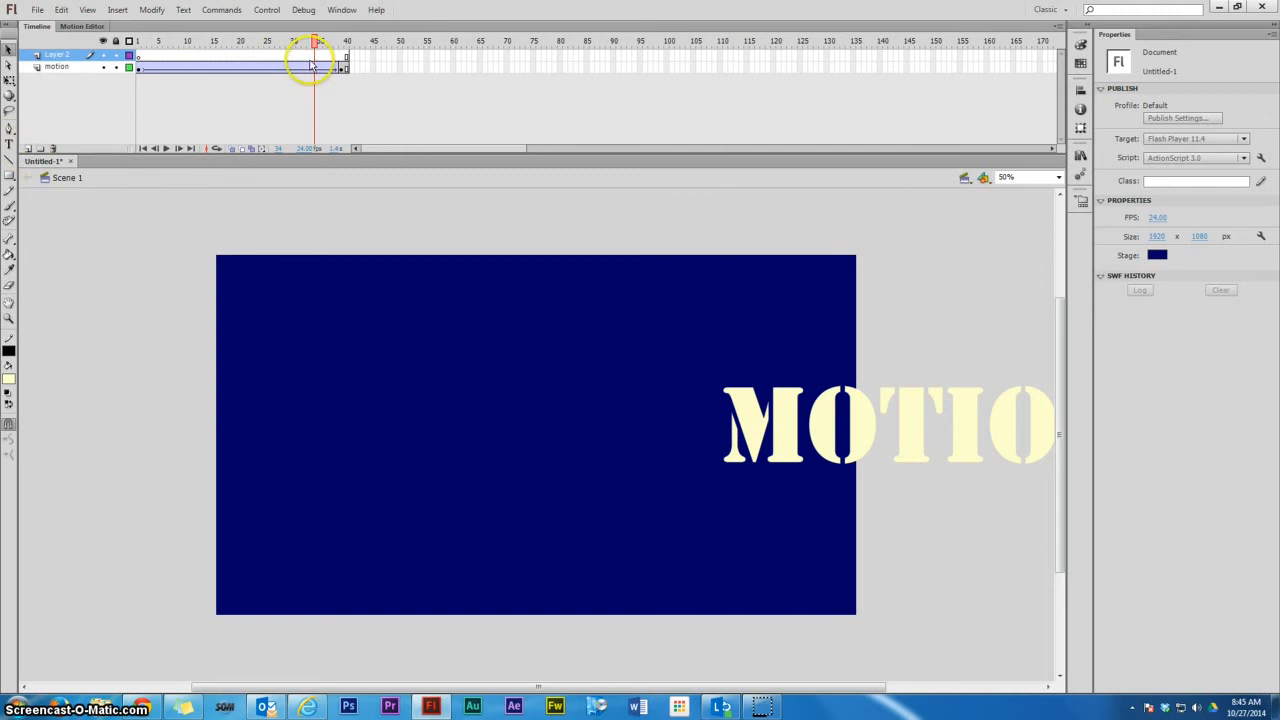
pyautogui.rightClick(560, 56)
pyautogui.click(588, 111)
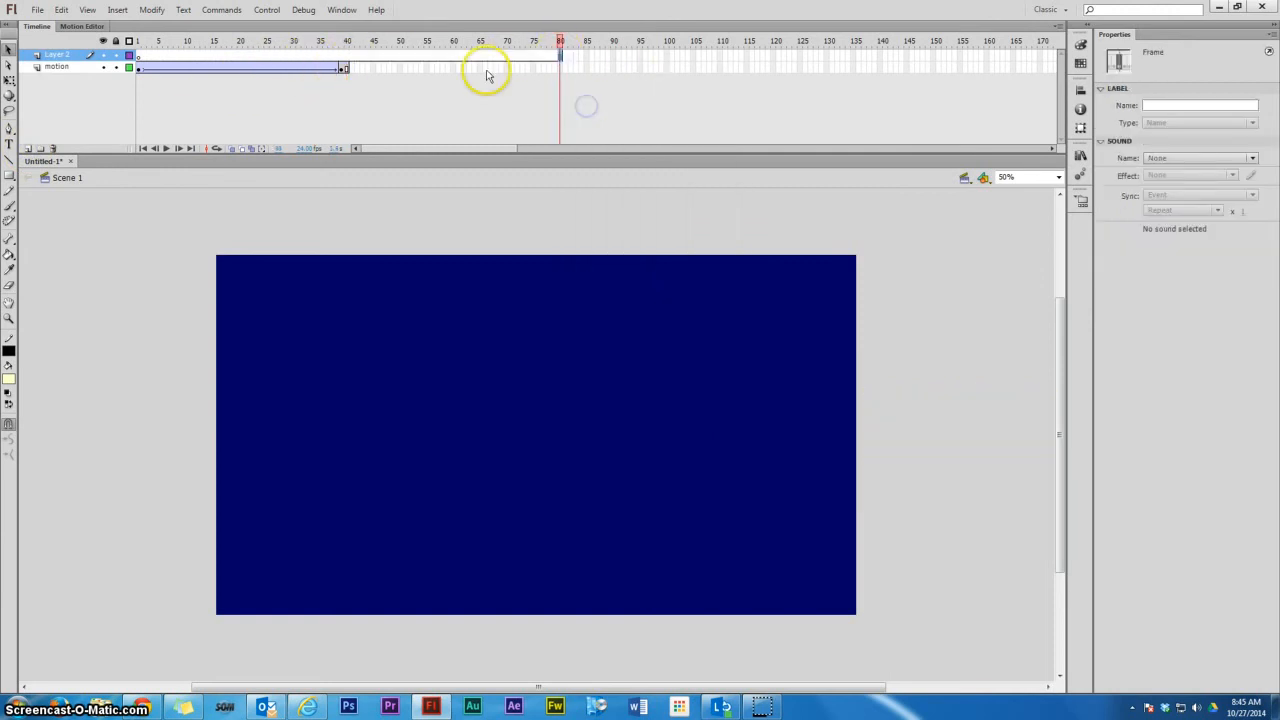
# With the playhead at frame 41, add the text "FADE" on the new layer and centre it on the stage.
pyautogui.click(351, 56)
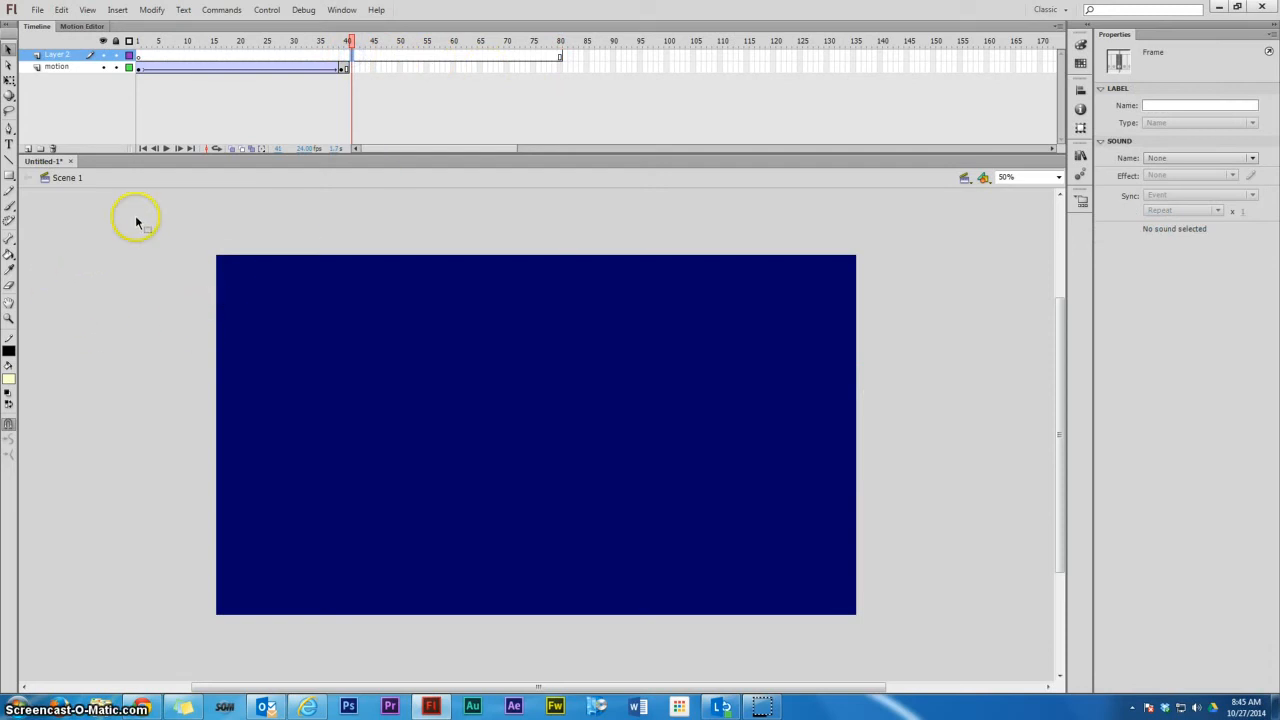
pyautogui.click(9, 143)
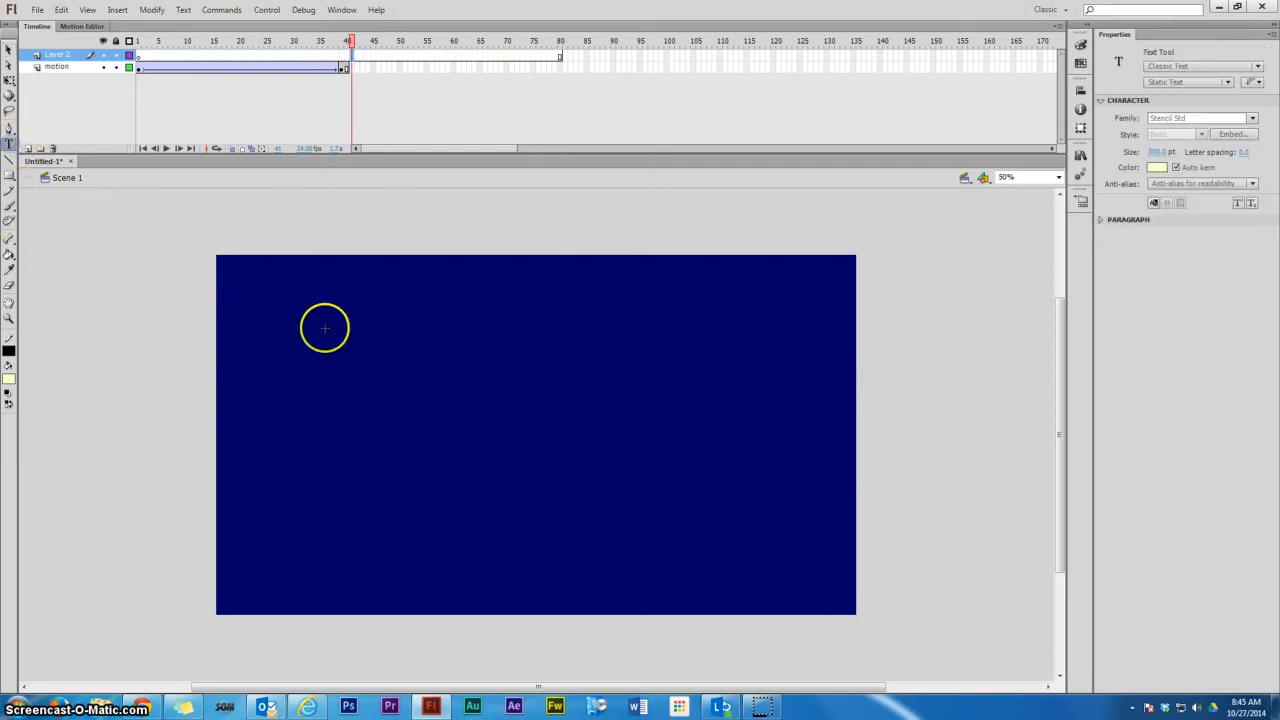
pyautogui.click(382, 393)
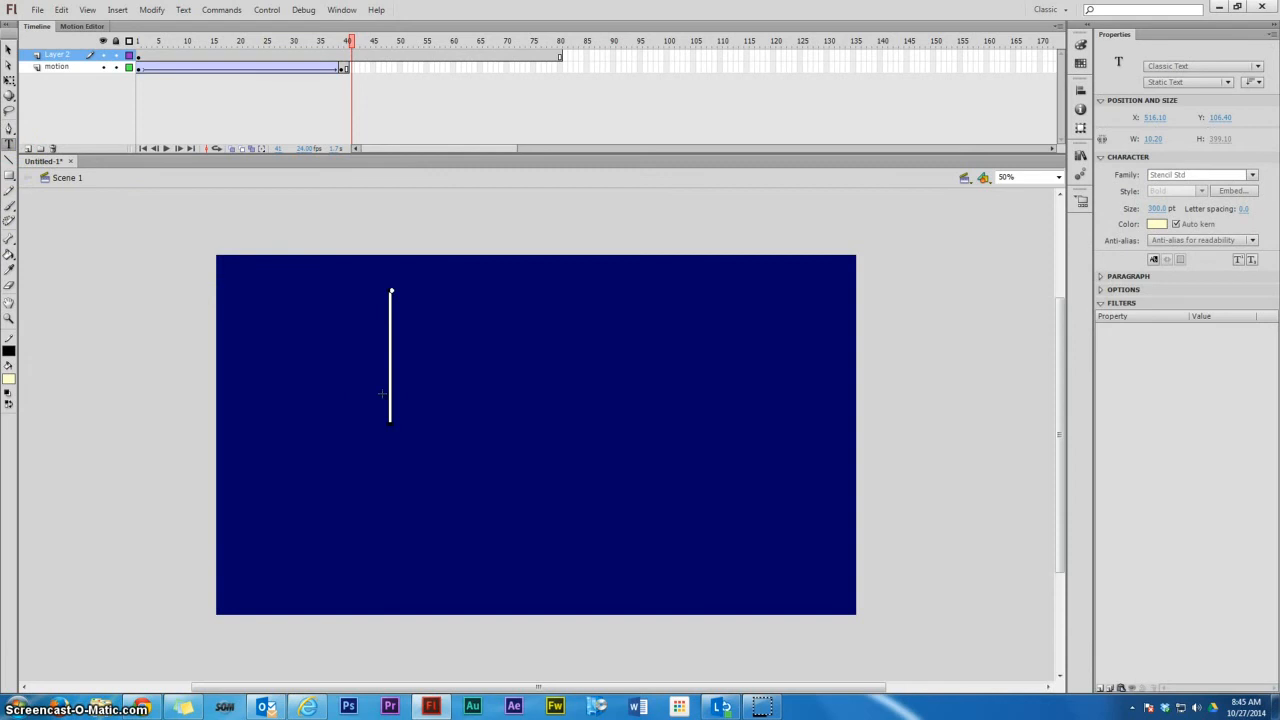
pyautogui.write('FADE')
pyautogui.click(9, 50)
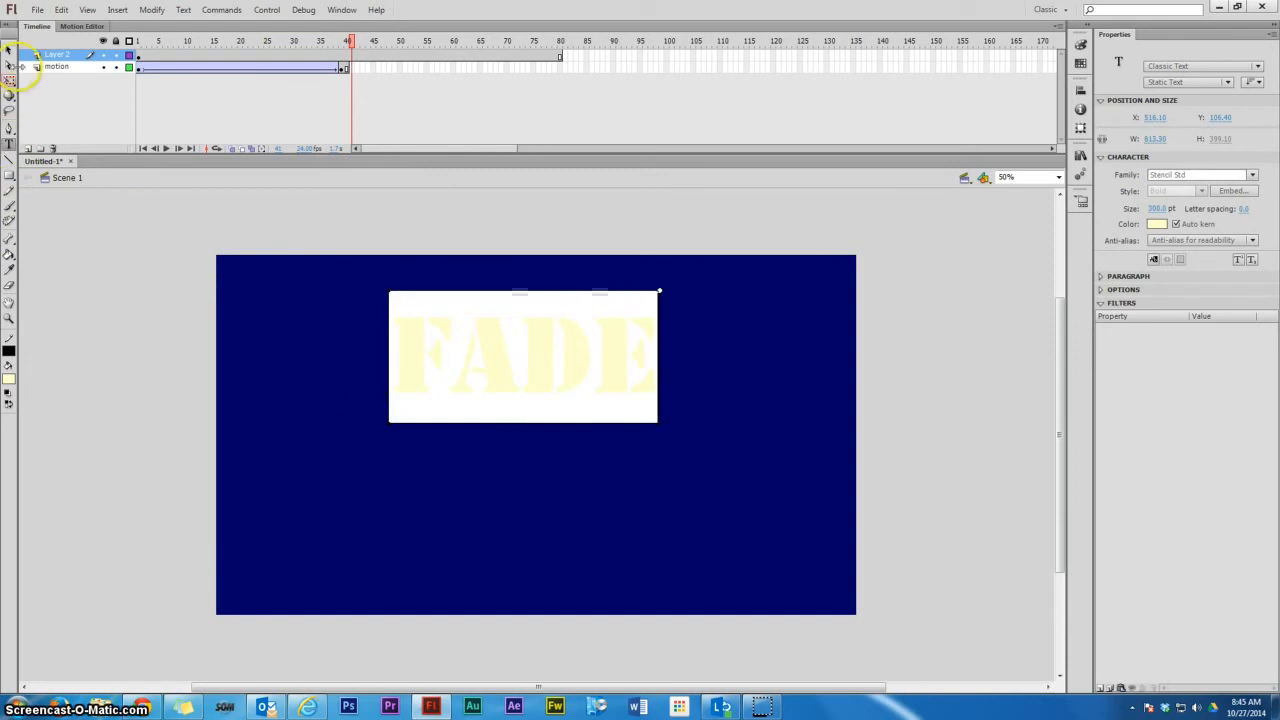
pyautogui.moveTo(510, 318); pyautogui.dragTo(513, 380)
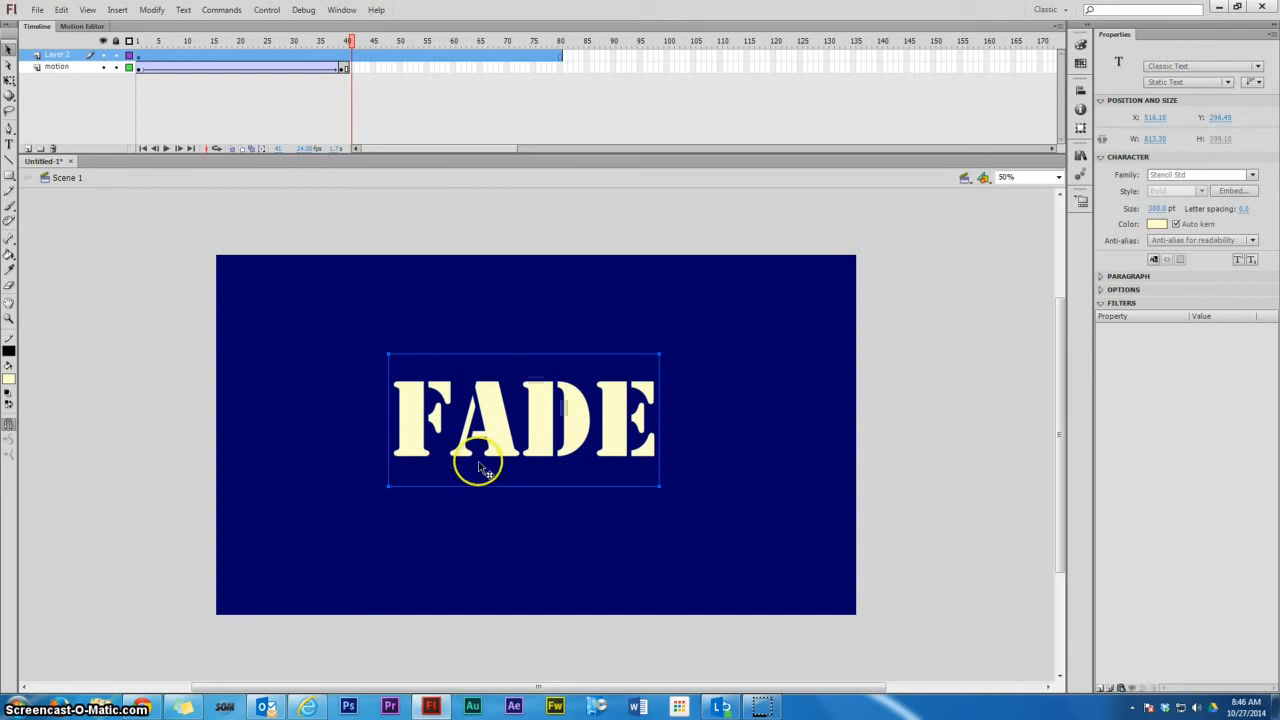
# Convert the FADE text to a Movie Clip symbol named "fade".
pyautogui.rightClick(534, 440)
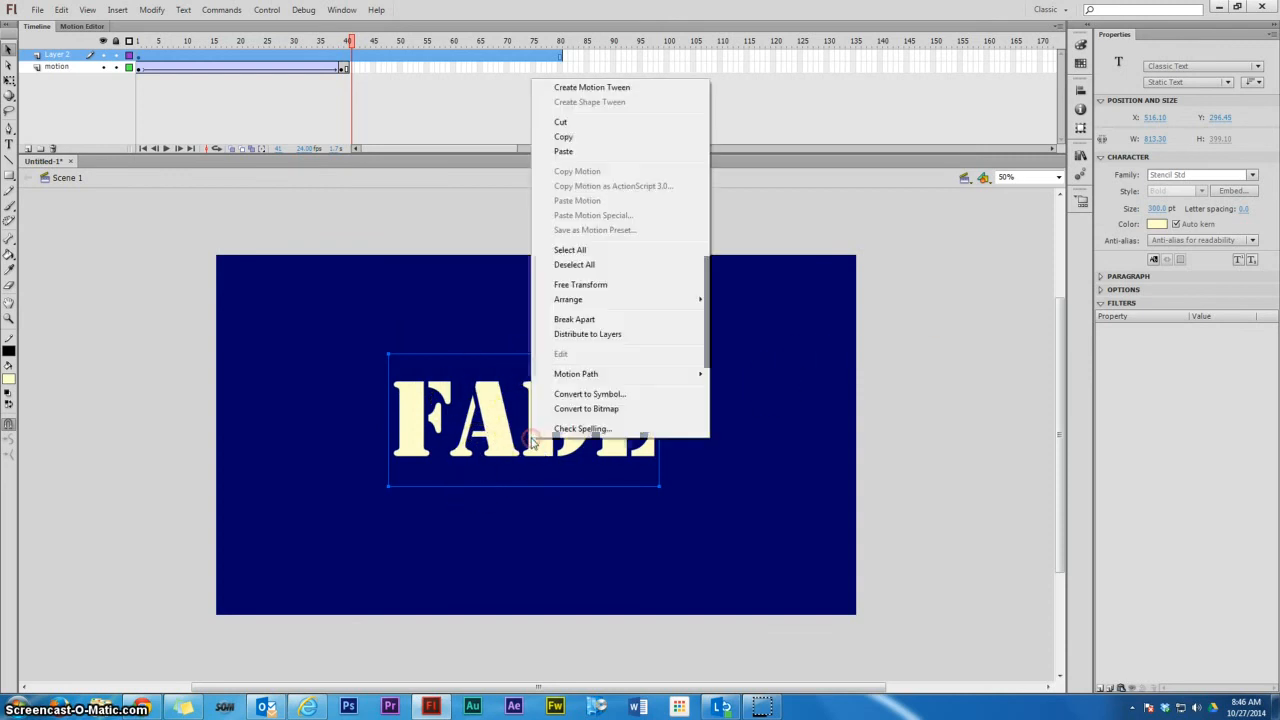
pyautogui.click(564, 396)
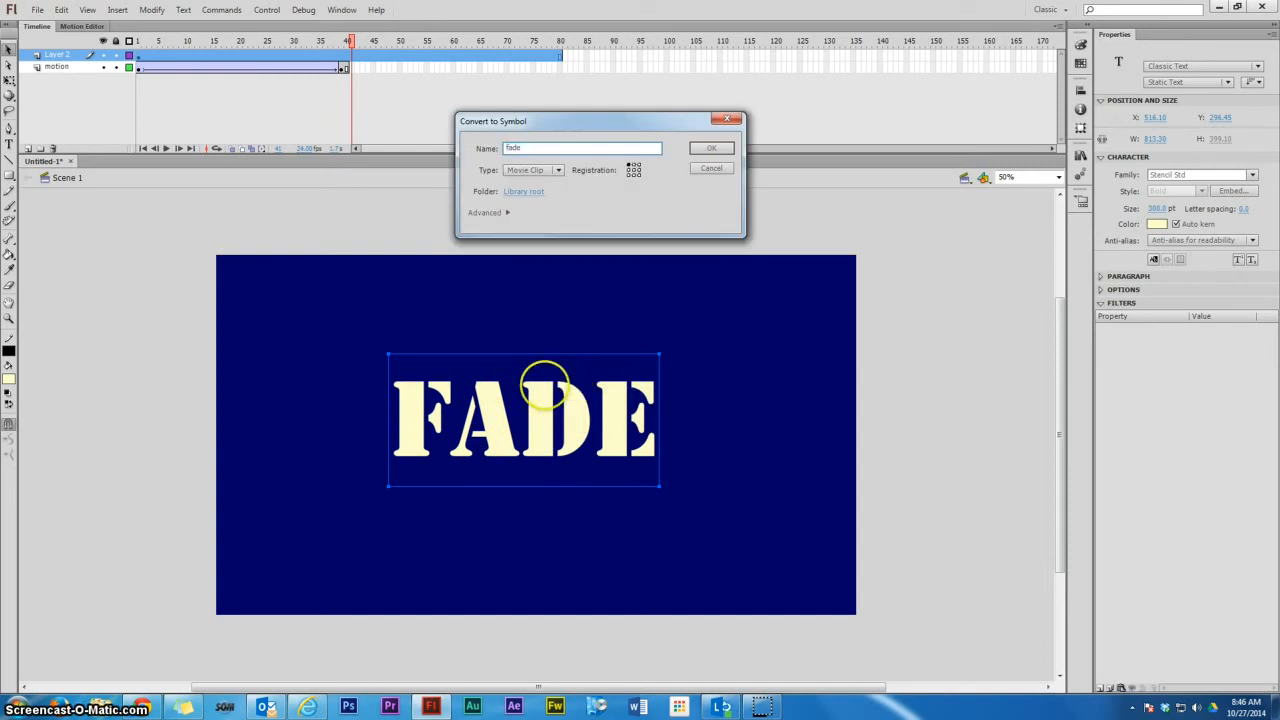
pyautogui.click(704, 149)
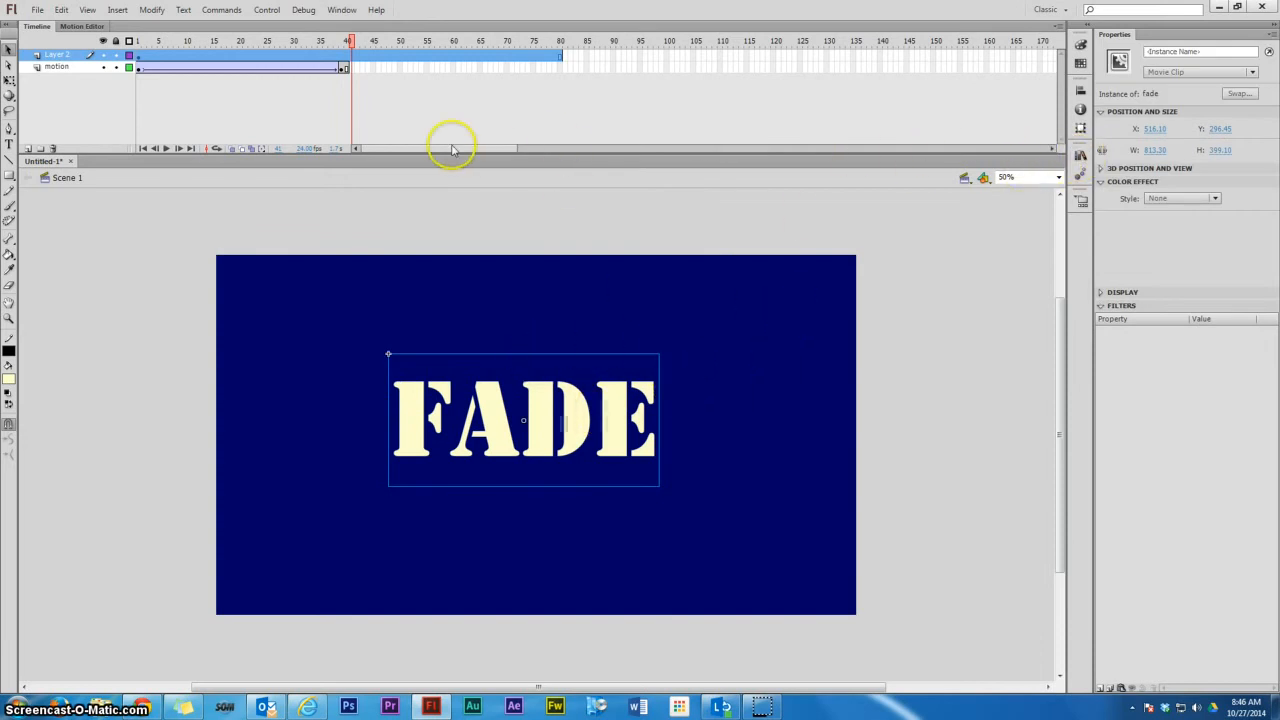
# Insert keyframes at frames 41 and 78 on Layer 2.
pyautogui.click(351, 55)
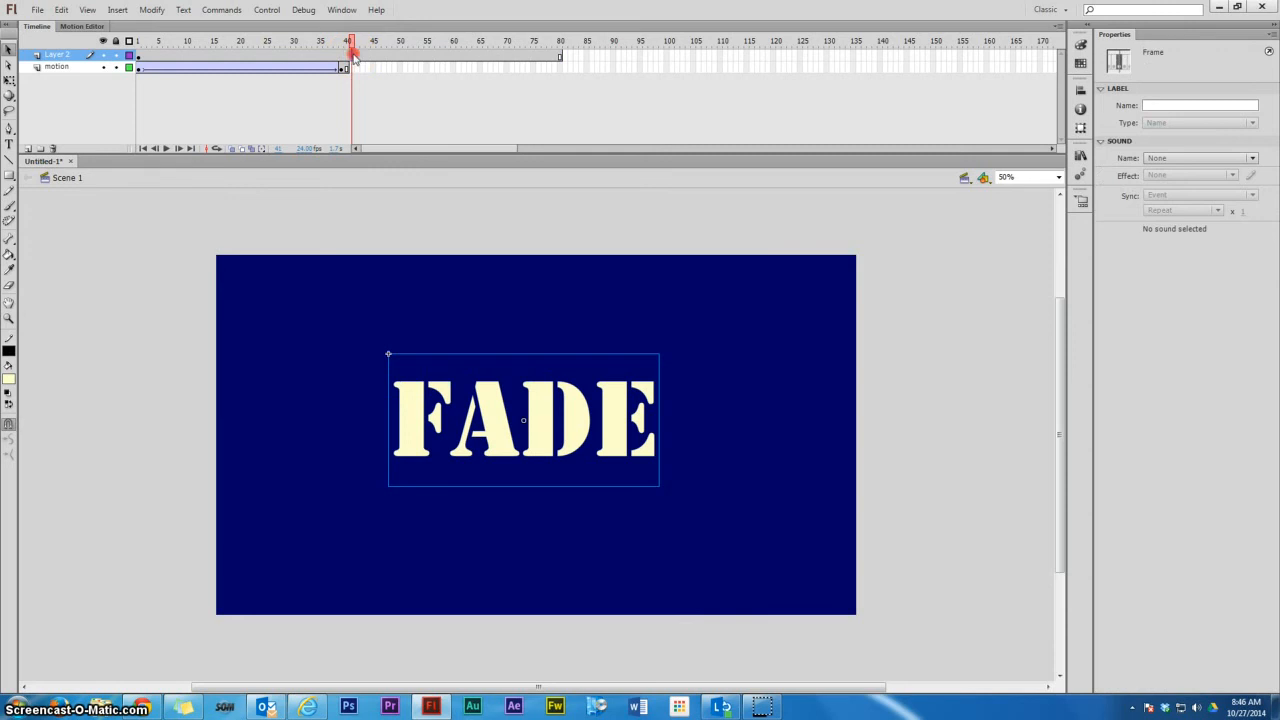
pyautogui.rightClick(352, 52)
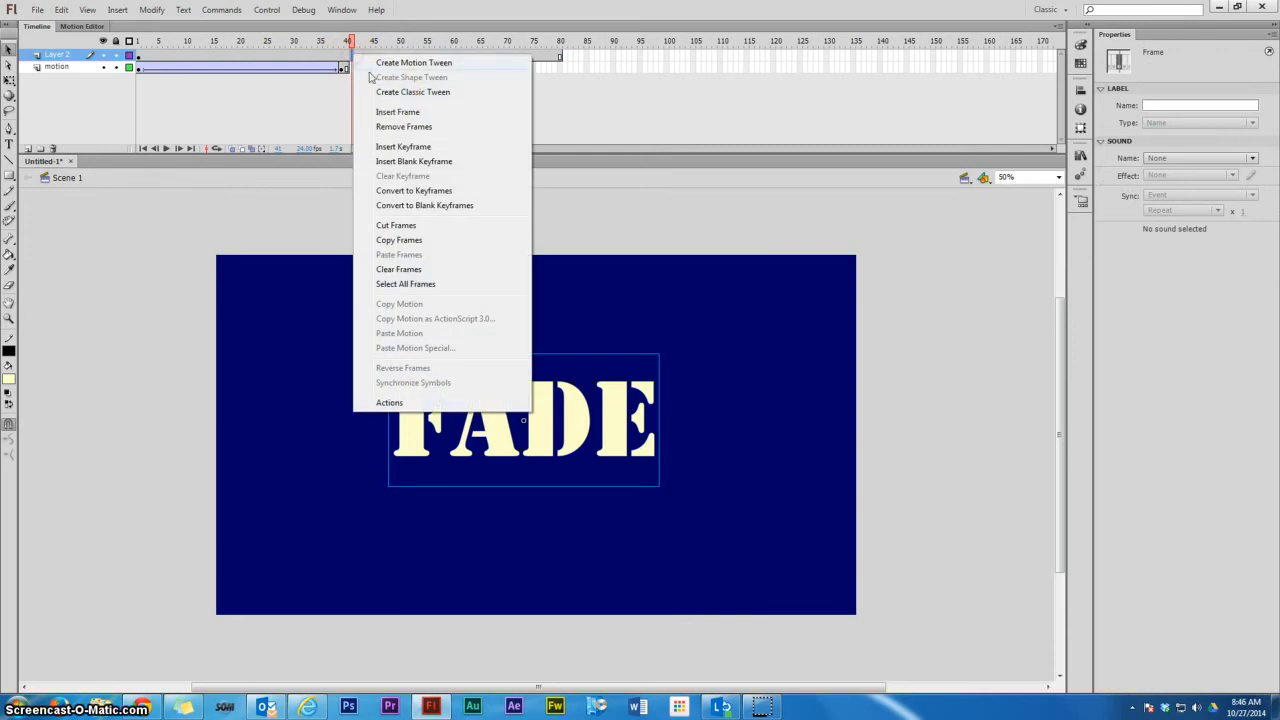
pyautogui.click(386, 147)
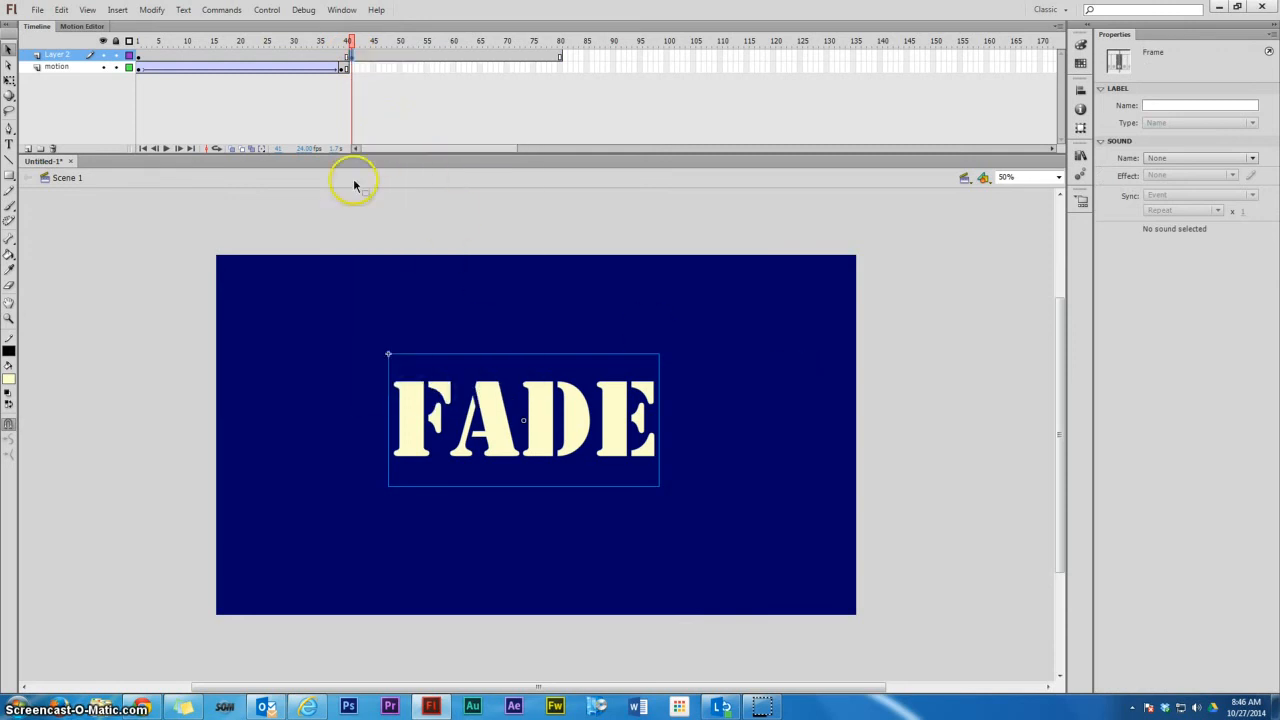
pyautogui.rightClick(555, 58)
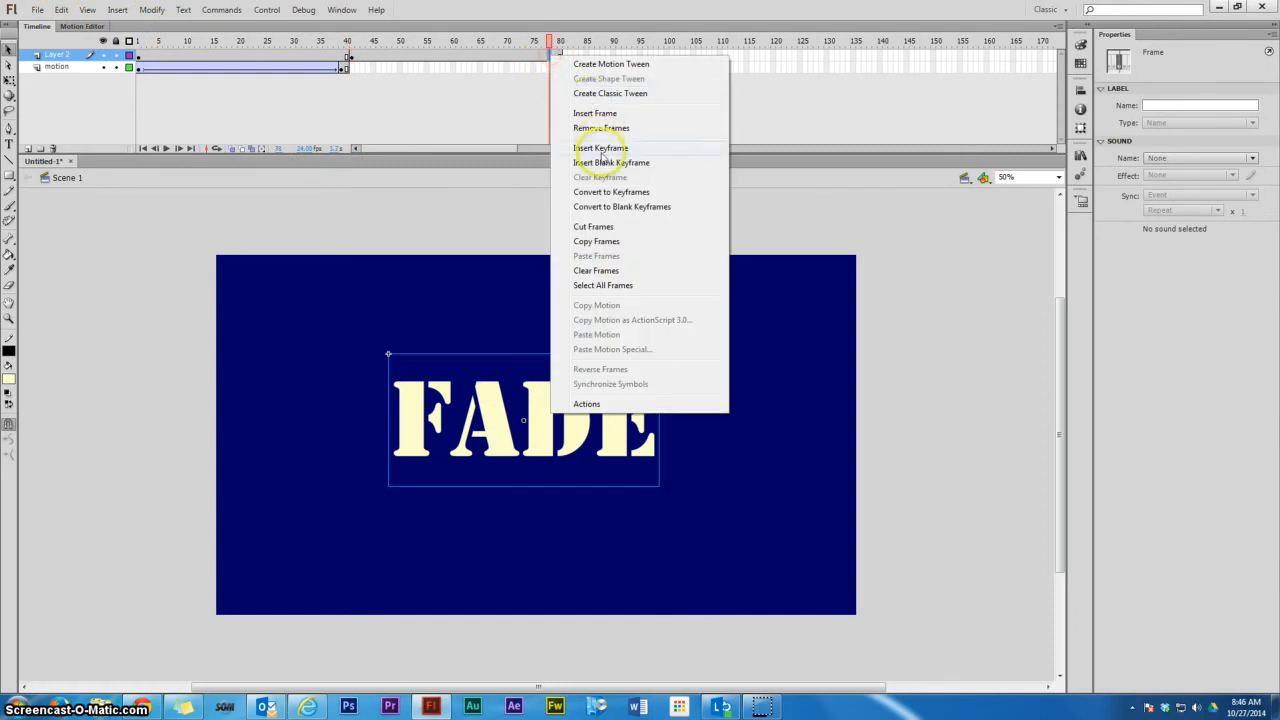
pyautogui.click(572, 147)
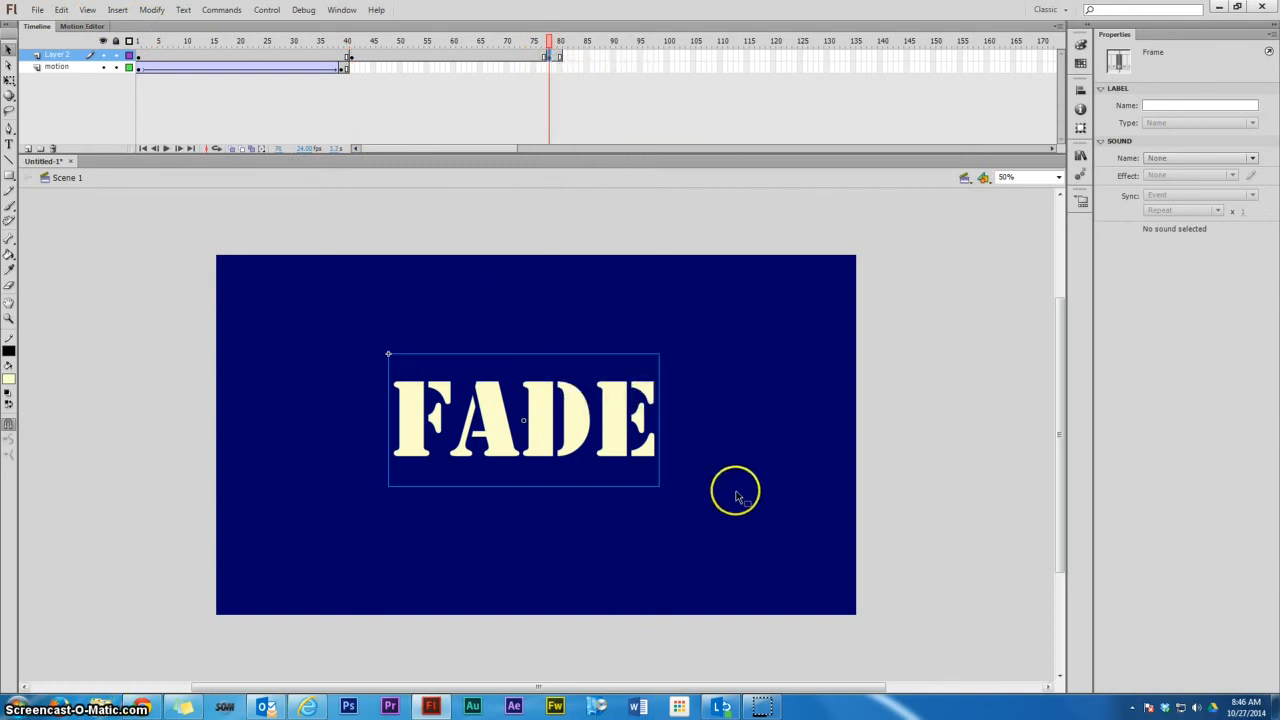
# Apply an Alpha colour effect of 0% to the FADE instance at frame 78.
pyautogui.click(959, 285)
pyautogui.click(545, 422)
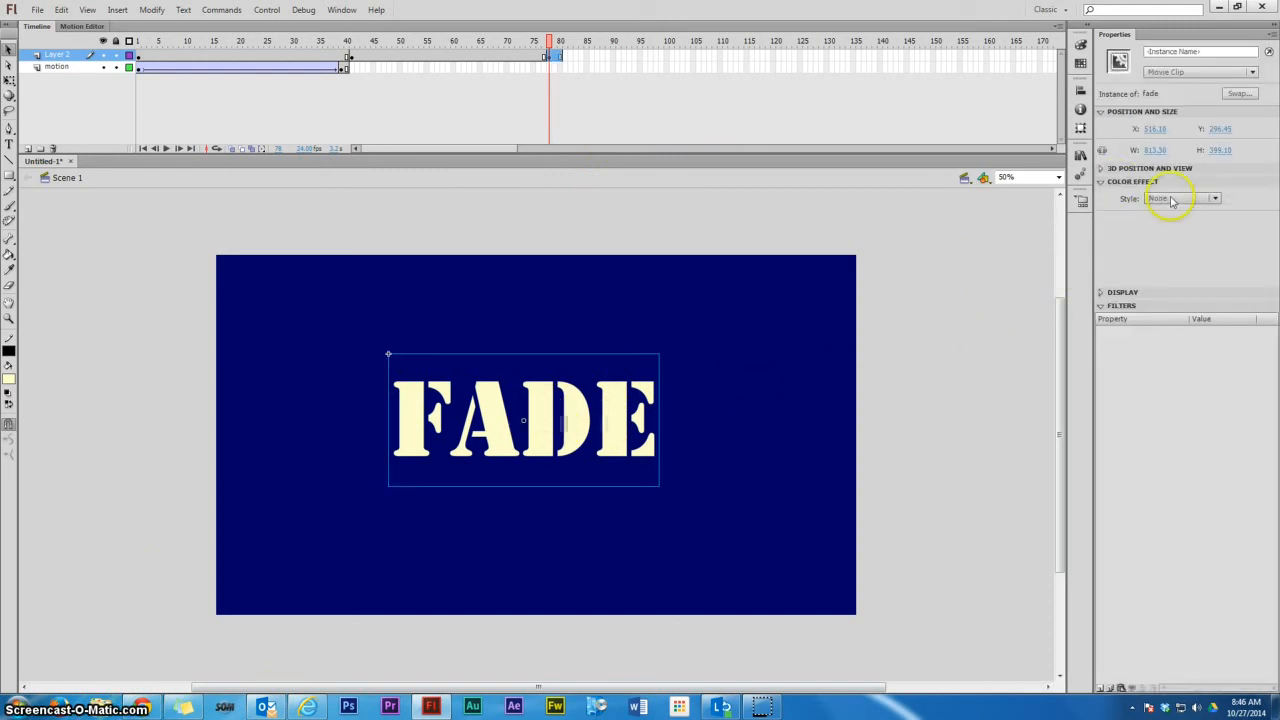
pyautogui.click(1216, 199)
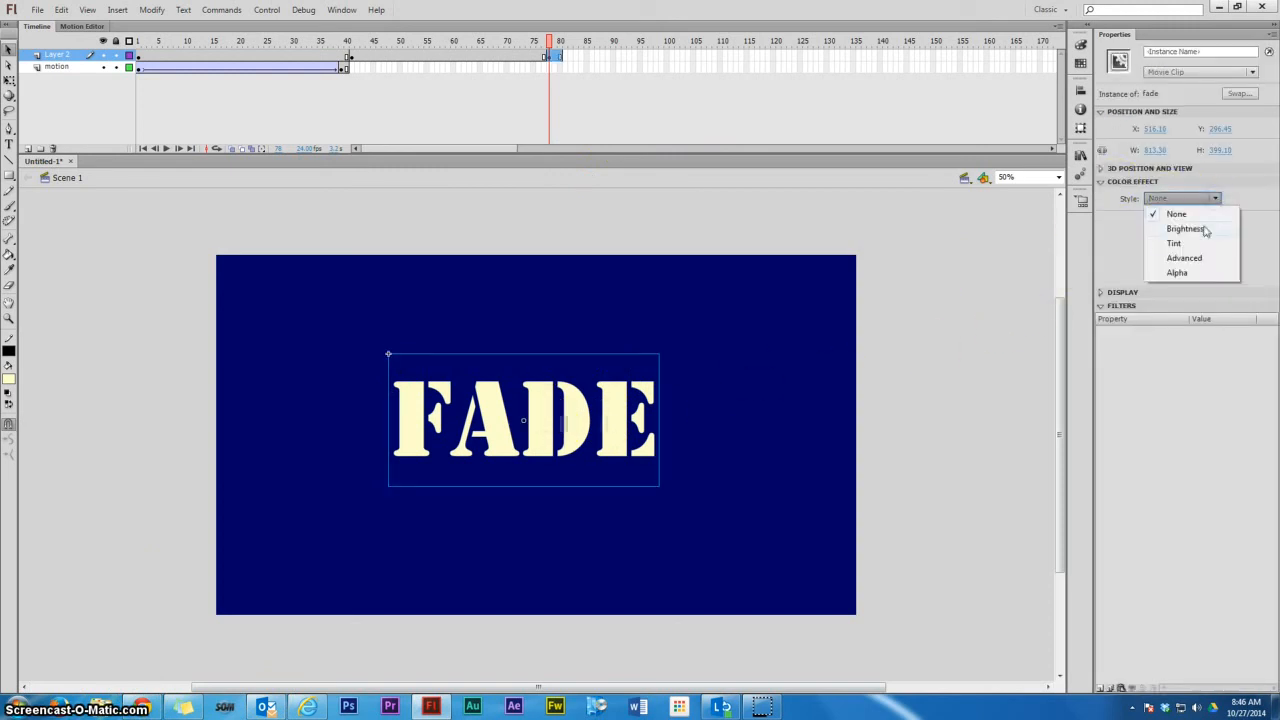
pyautogui.click(1178, 273)
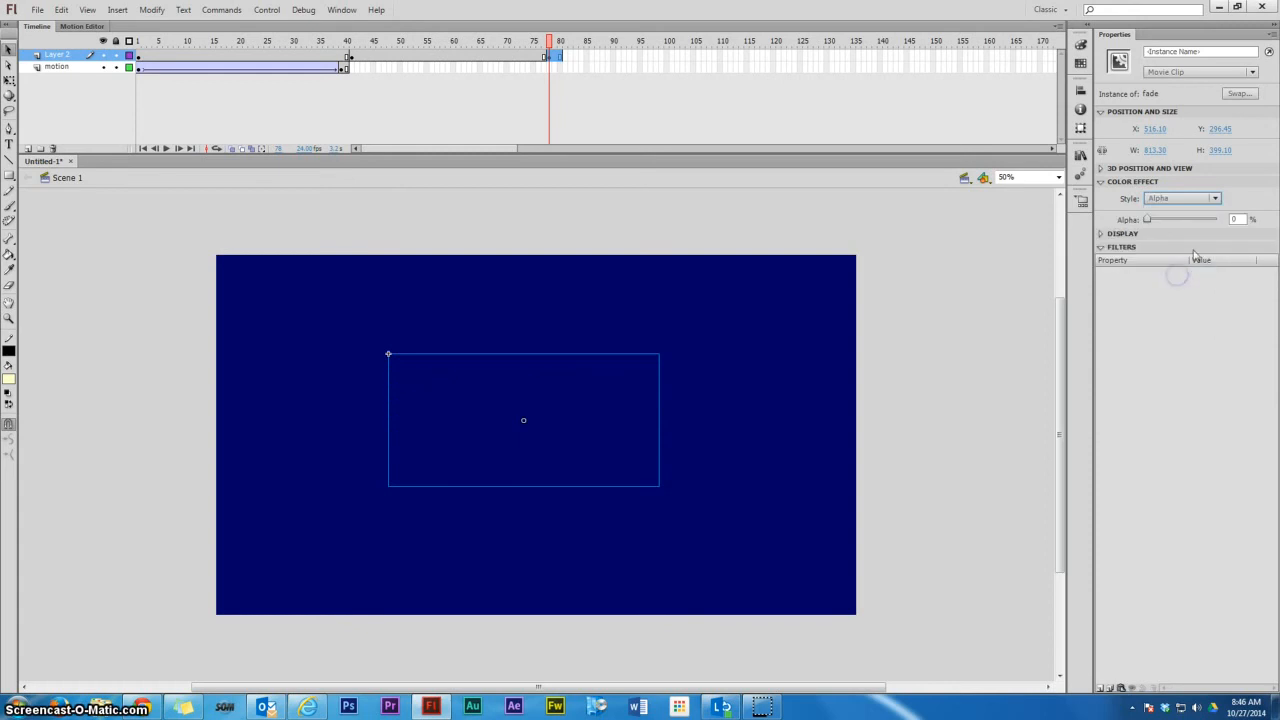
pyautogui.moveTo(1180, 227); pyautogui.dragTo(1131, 224)
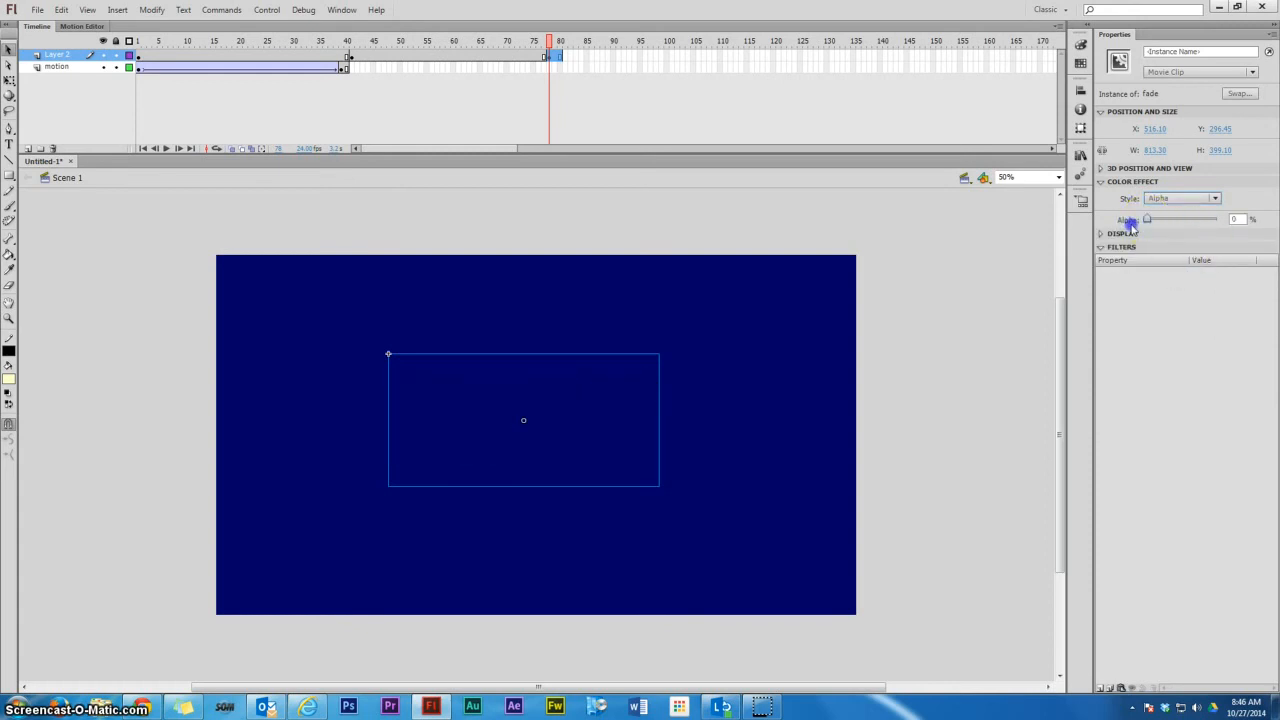
# Create a classic tween between the FADE keyframes at frames 41 and 78 and scrub the playhead to preview the fade.
pyautogui.click(351, 62)
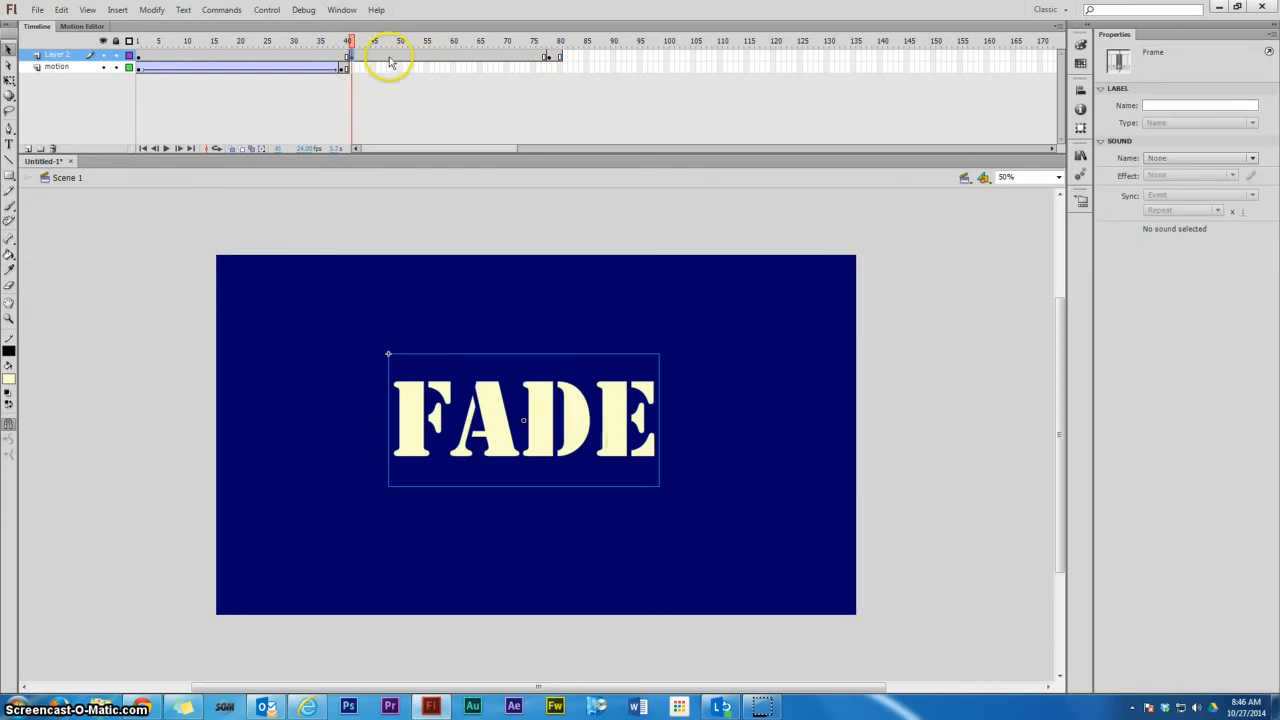
pyautogui.click(549, 59)
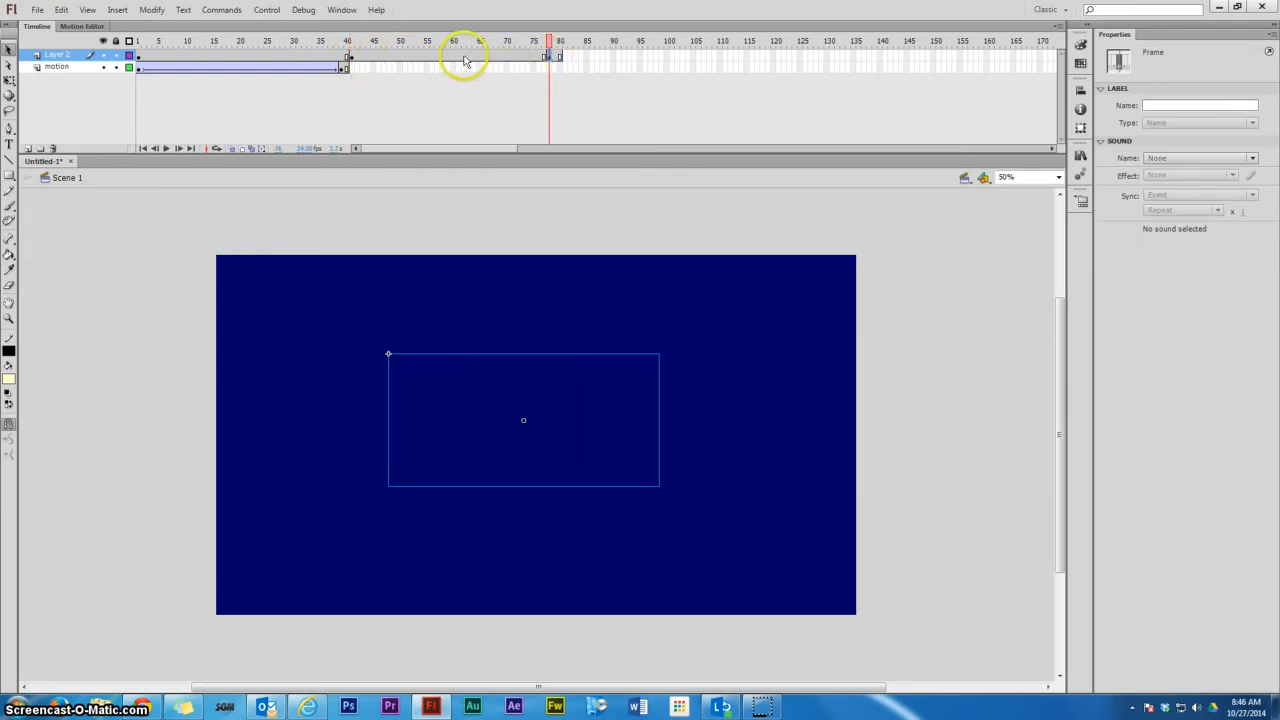
pyautogui.rightClick(464, 61)
pyautogui.click(520, 94)
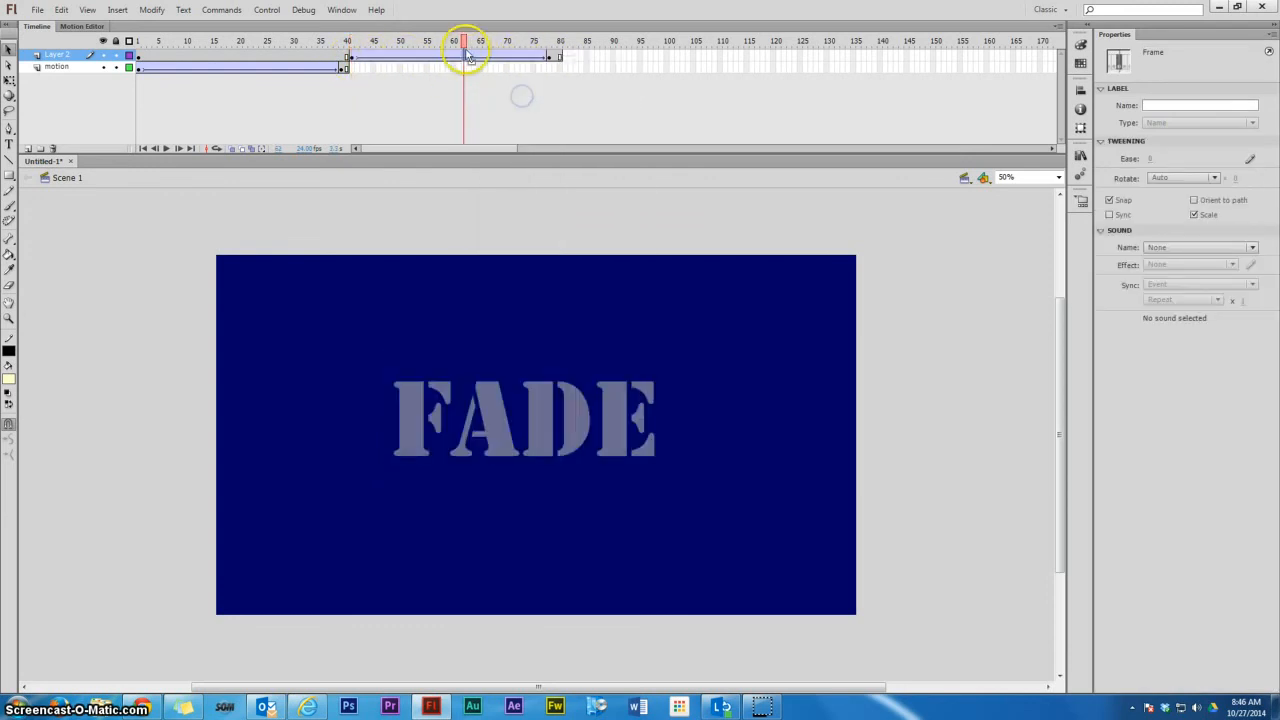
pyautogui.moveTo(463, 42)
pyautogui.mouseDown()
pyautogui.moveTo(371, 42)
pyautogui.moveTo(522, 42)
pyautogui.moveTo(293, 42)
pyautogui.moveTo(453, 42)
pyautogui.mouseUp()
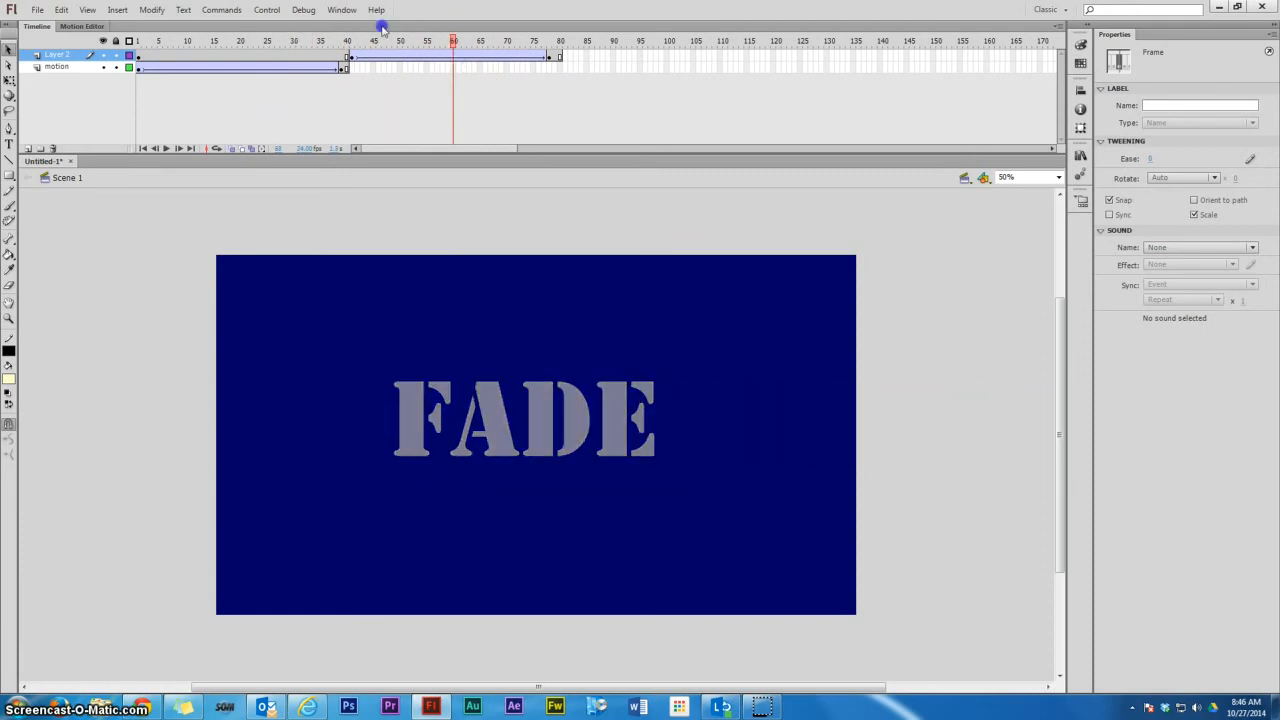
pyautogui.click(382, 28)
# Clear frames 1 to 39 on Layer 2 so FADE is absent during the MOTION animation, and play the timeline.
pyautogui.moveTo(343, 62); pyautogui.dragTo(140, 57)
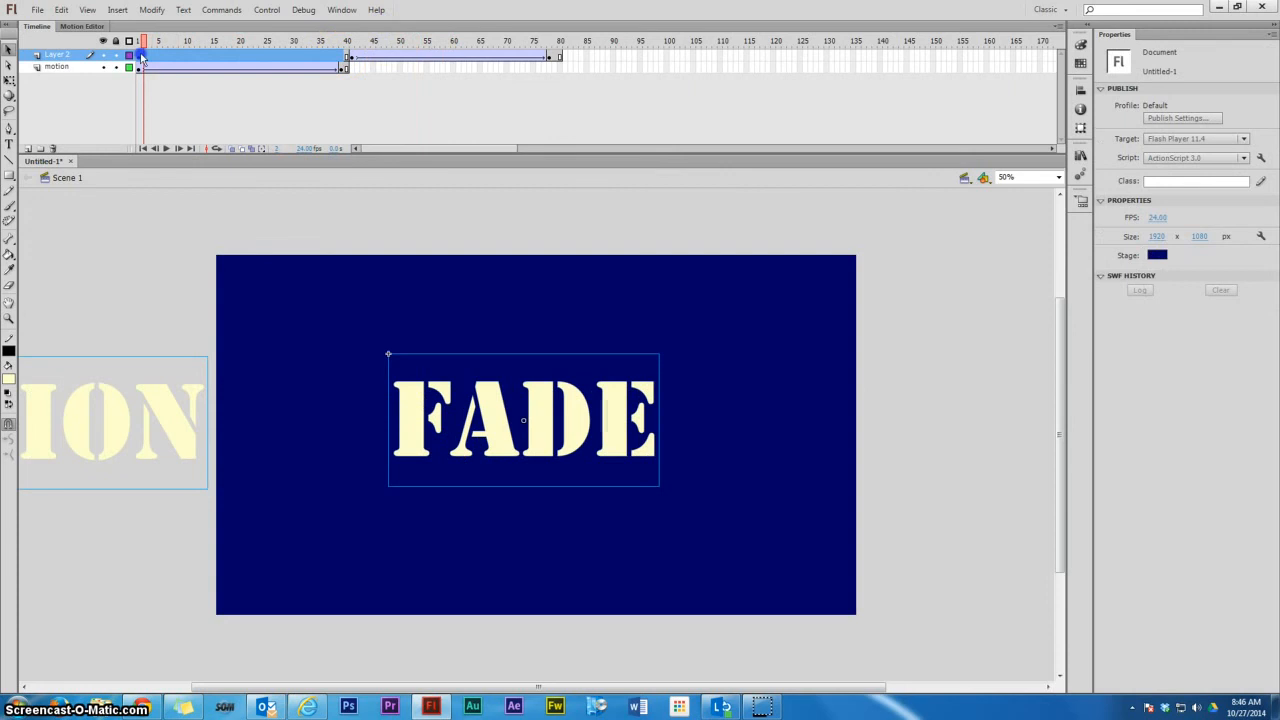
pyautogui.rightClick(186, 51)
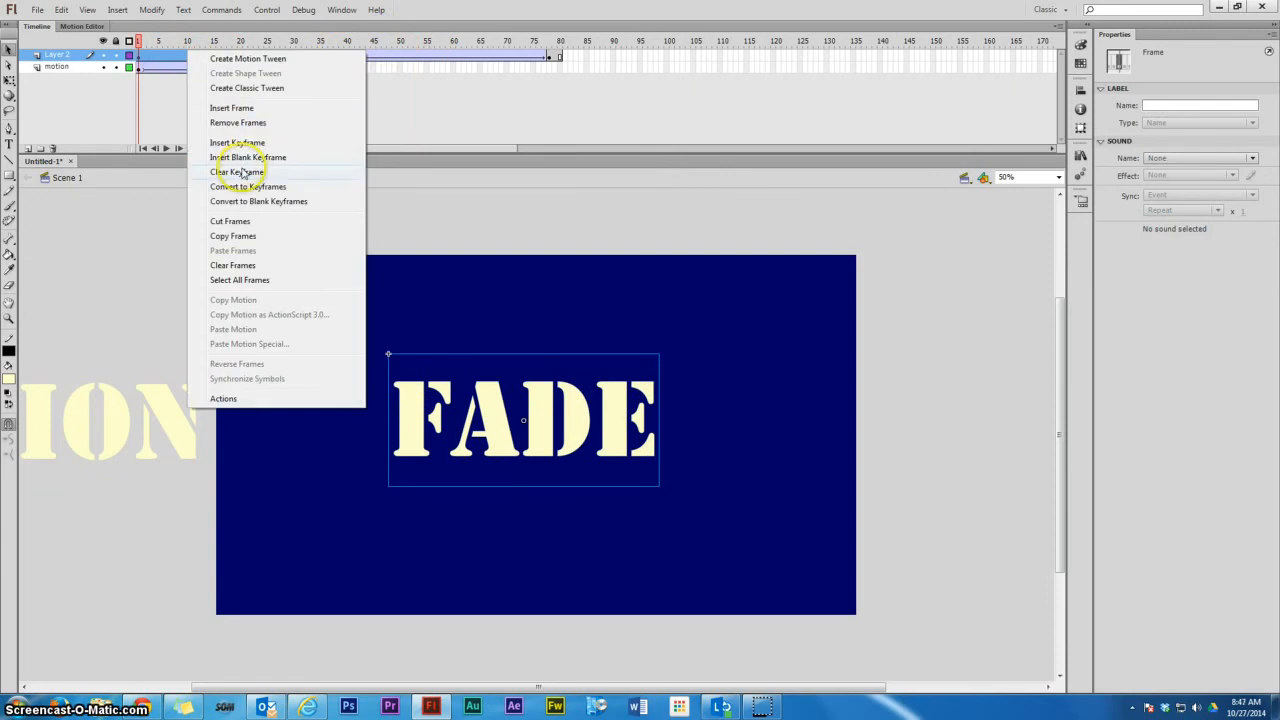
pyautogui.click(238, 172)
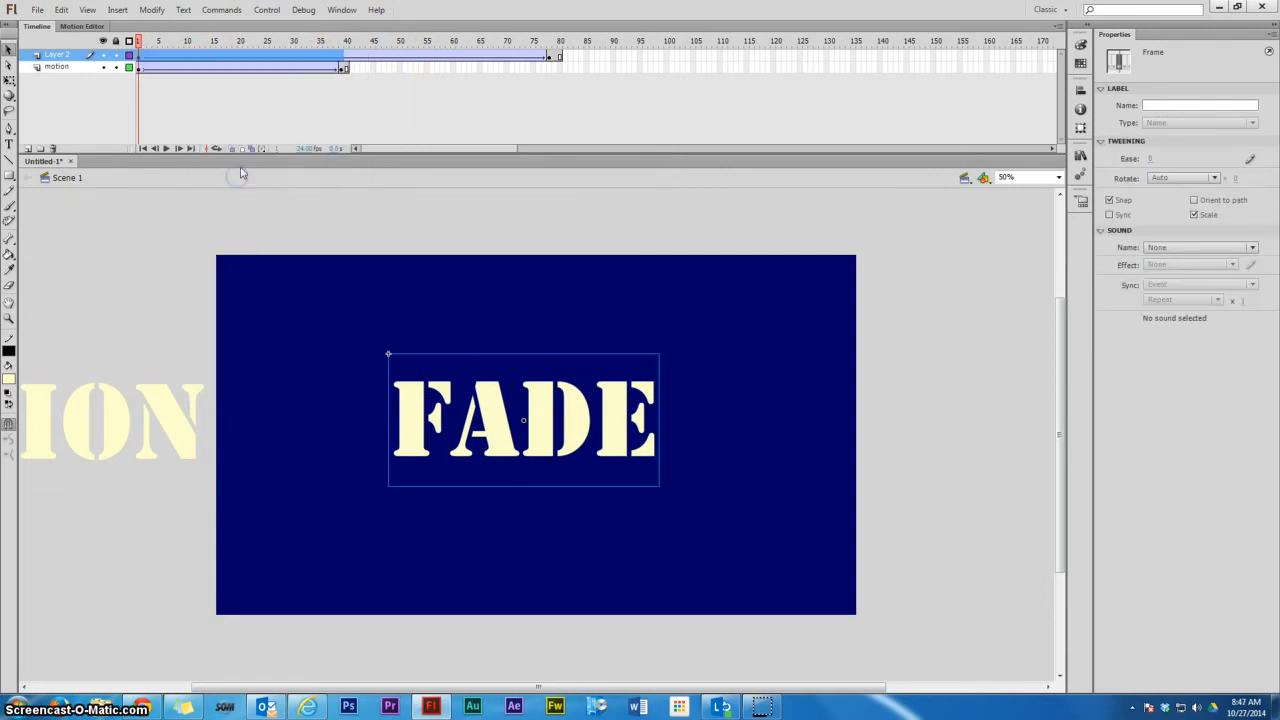
pyautogui.click(223, 62)
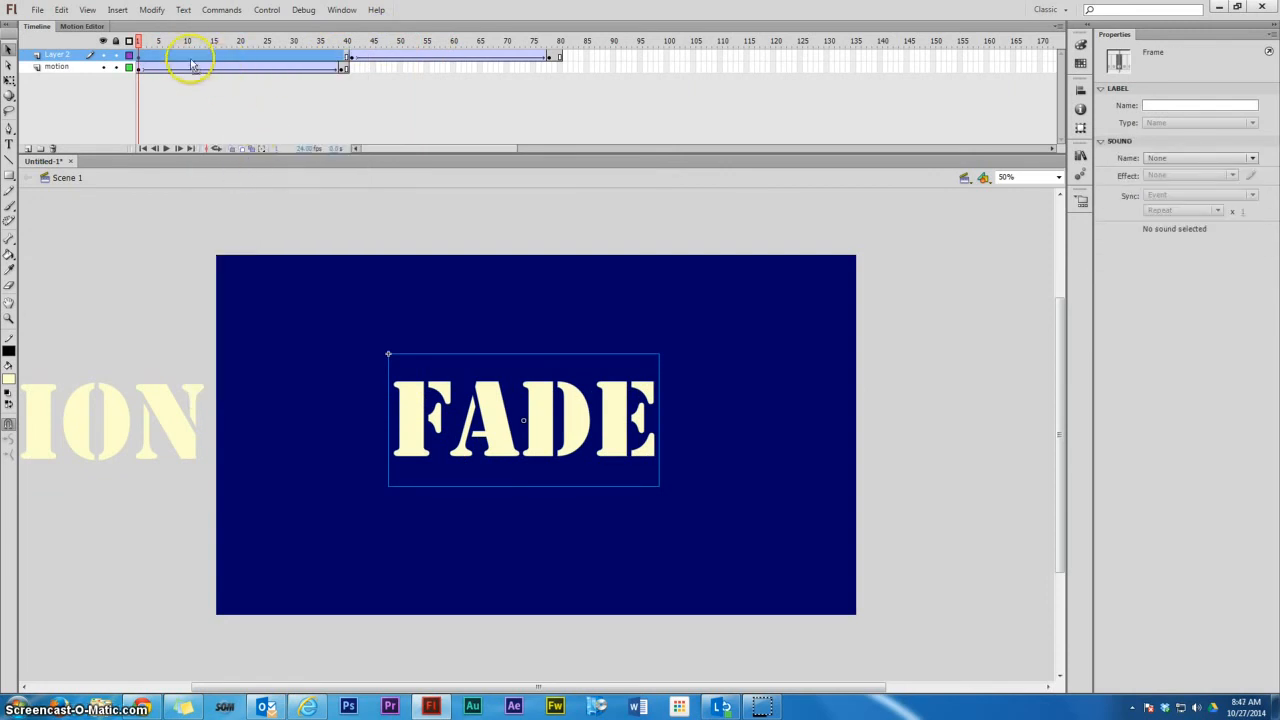
pyautogui.rightClick(210, 57)
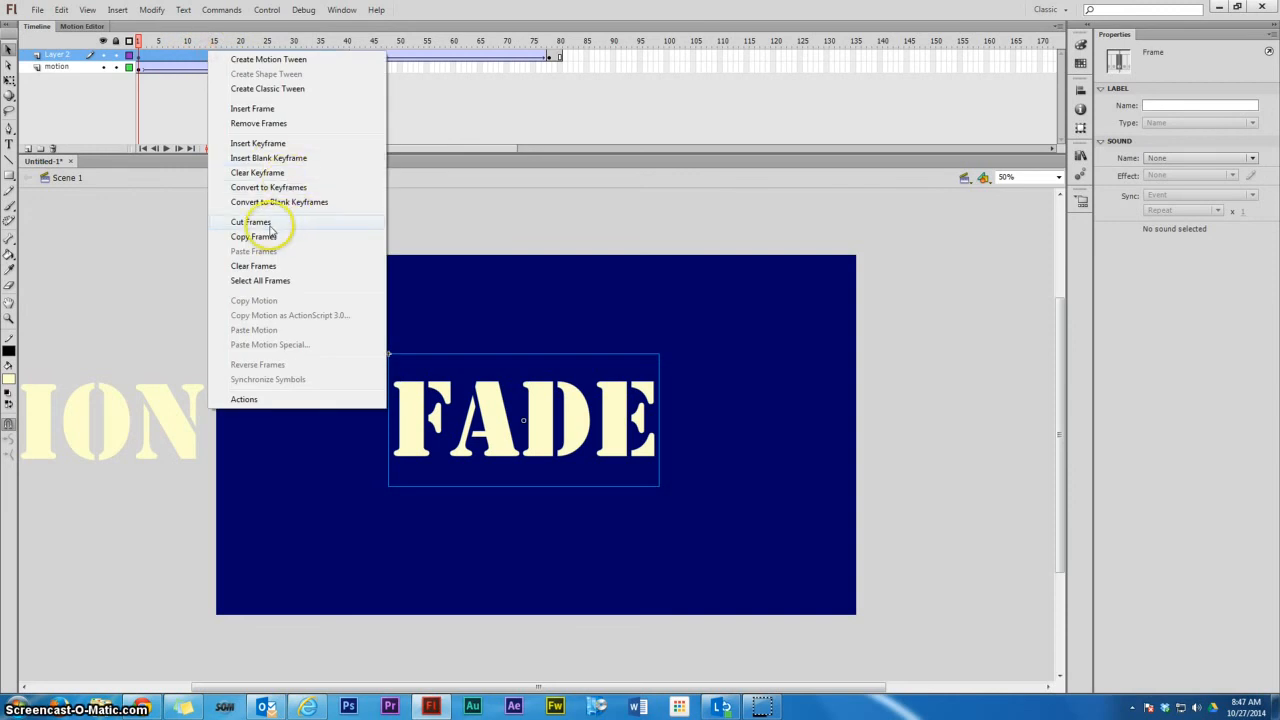
pyautogui.click(253, 267)
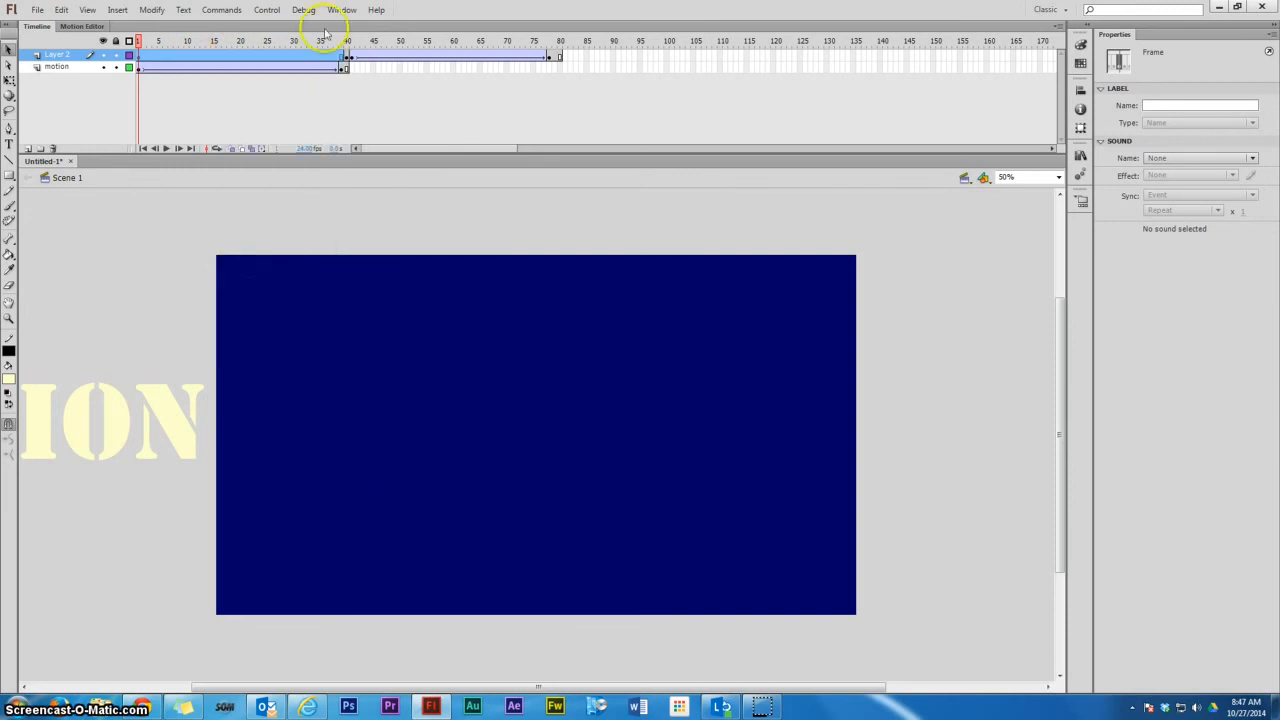
pyautogui.press('Return')
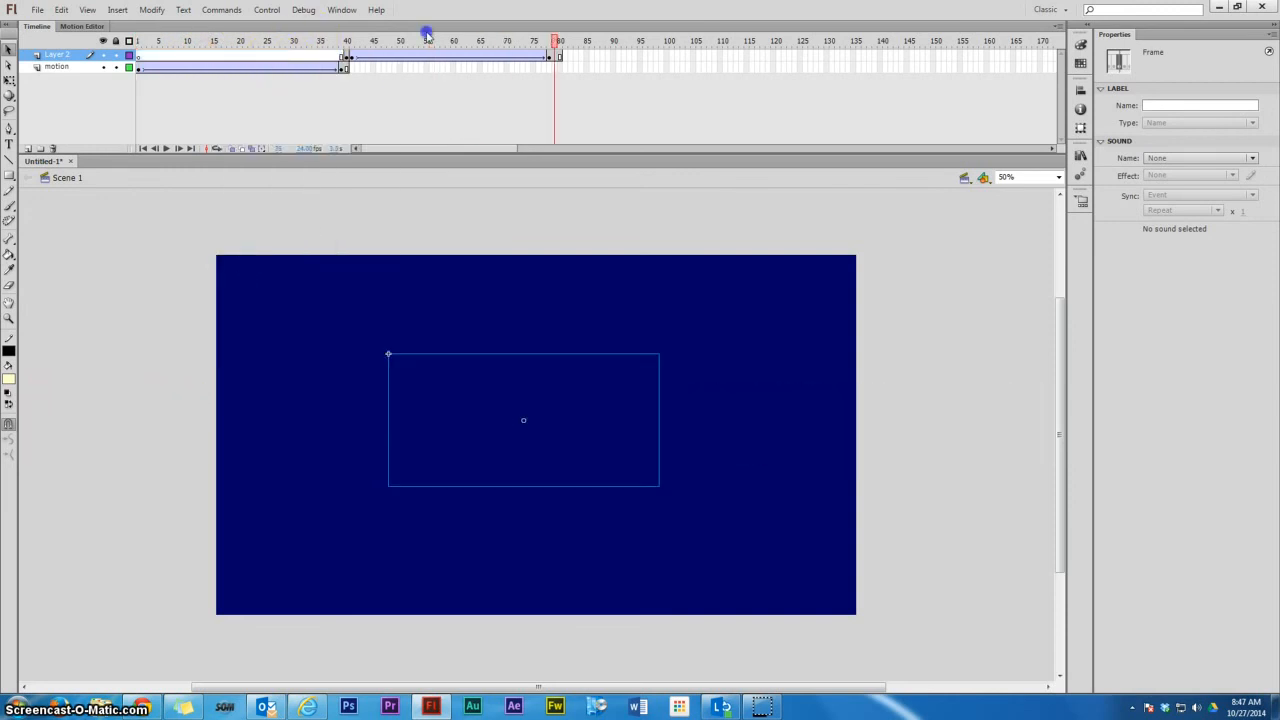
# Rename Layer 2 as "fade".
pyautogui.click(52, 57)
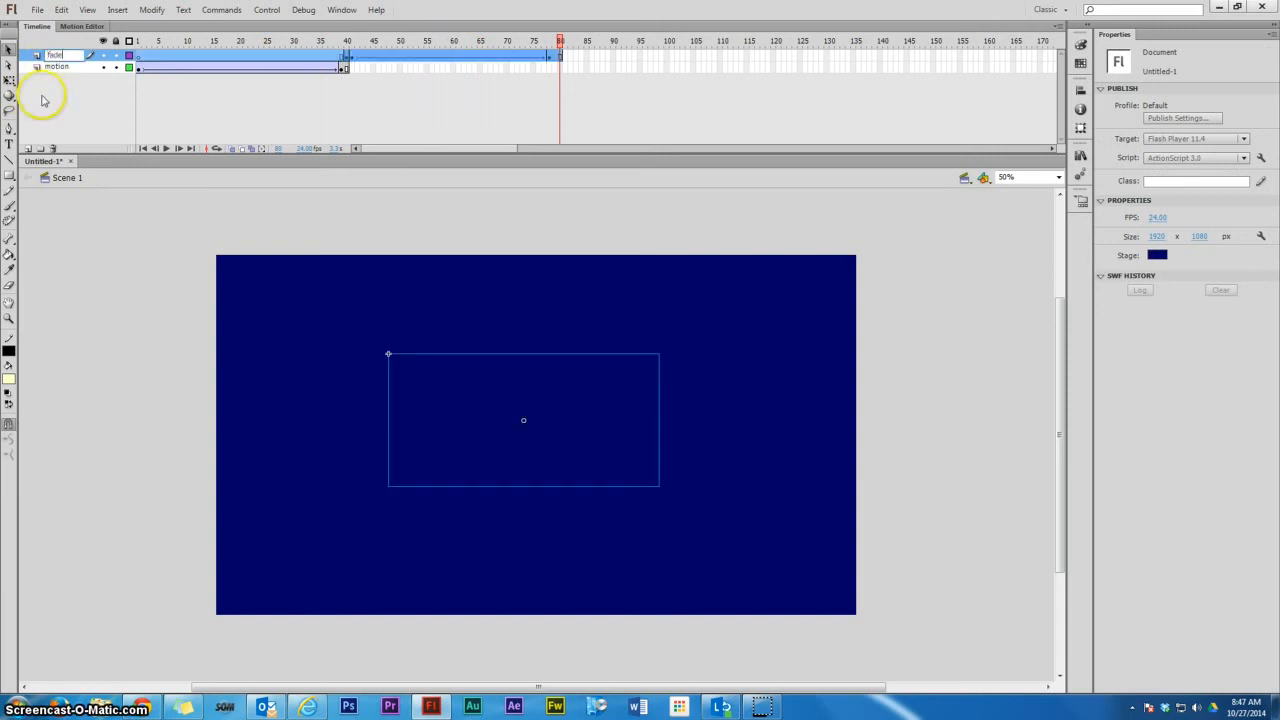
pyautogui.click(363, 103)
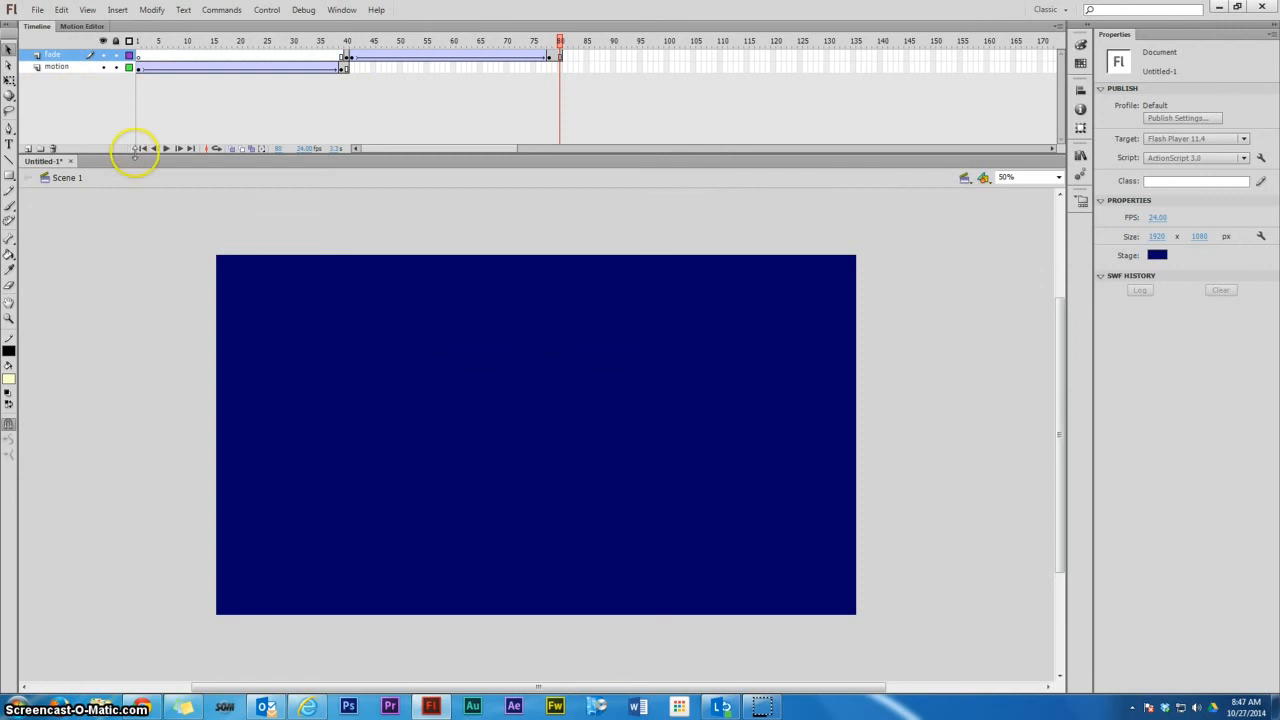
# Add a new layer above the fade layer and extend it to frame 119.
pyautogui.click(28, 148)
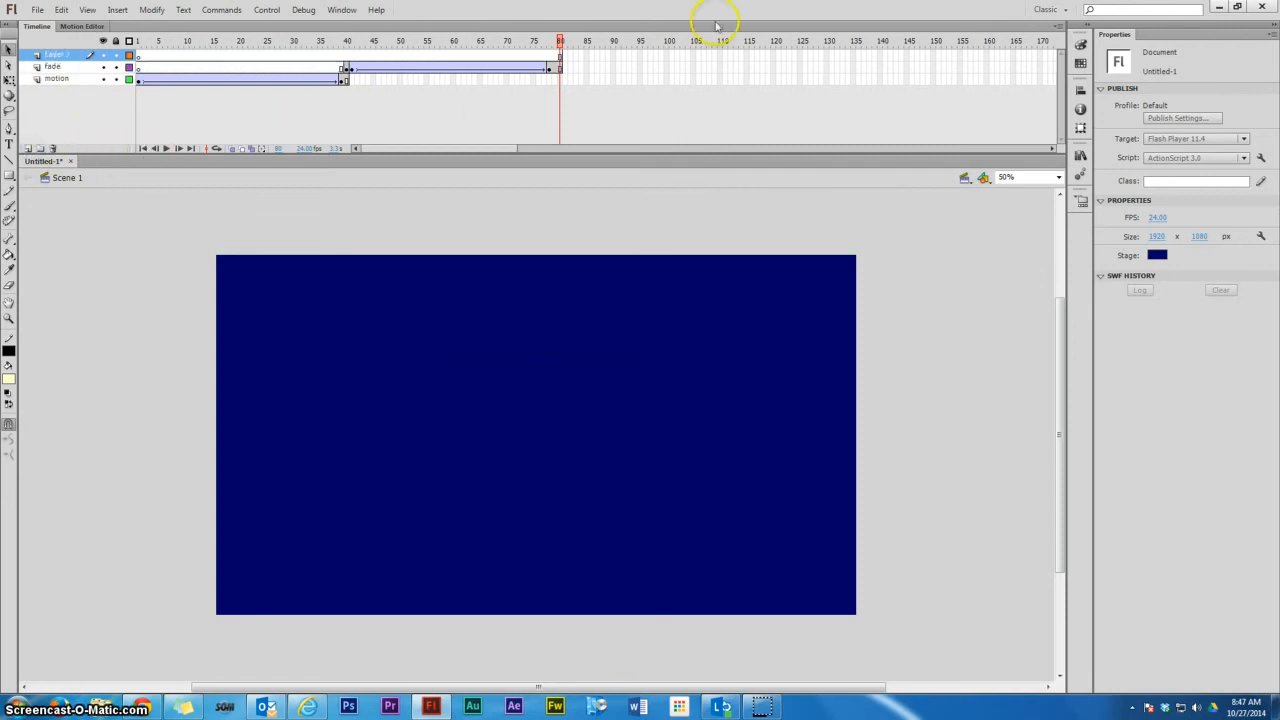
pyautogui.rightClick(767, 54)
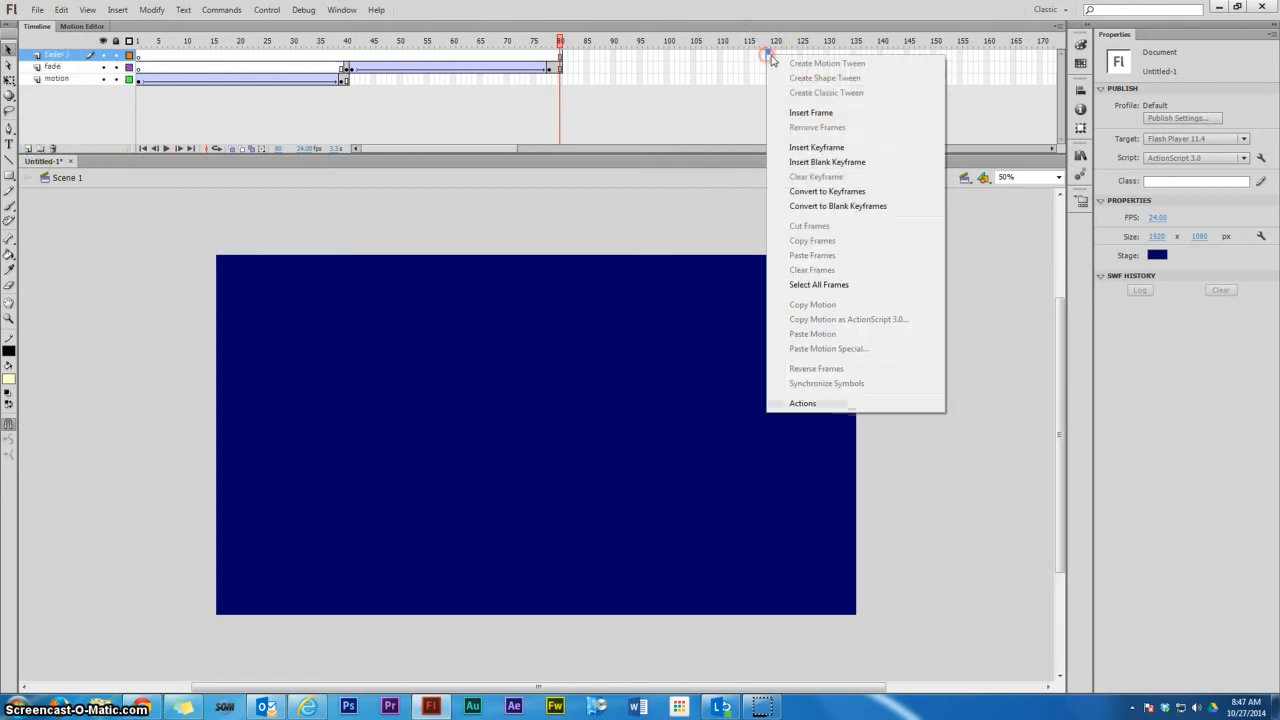
pyautogui.click(812, 113)
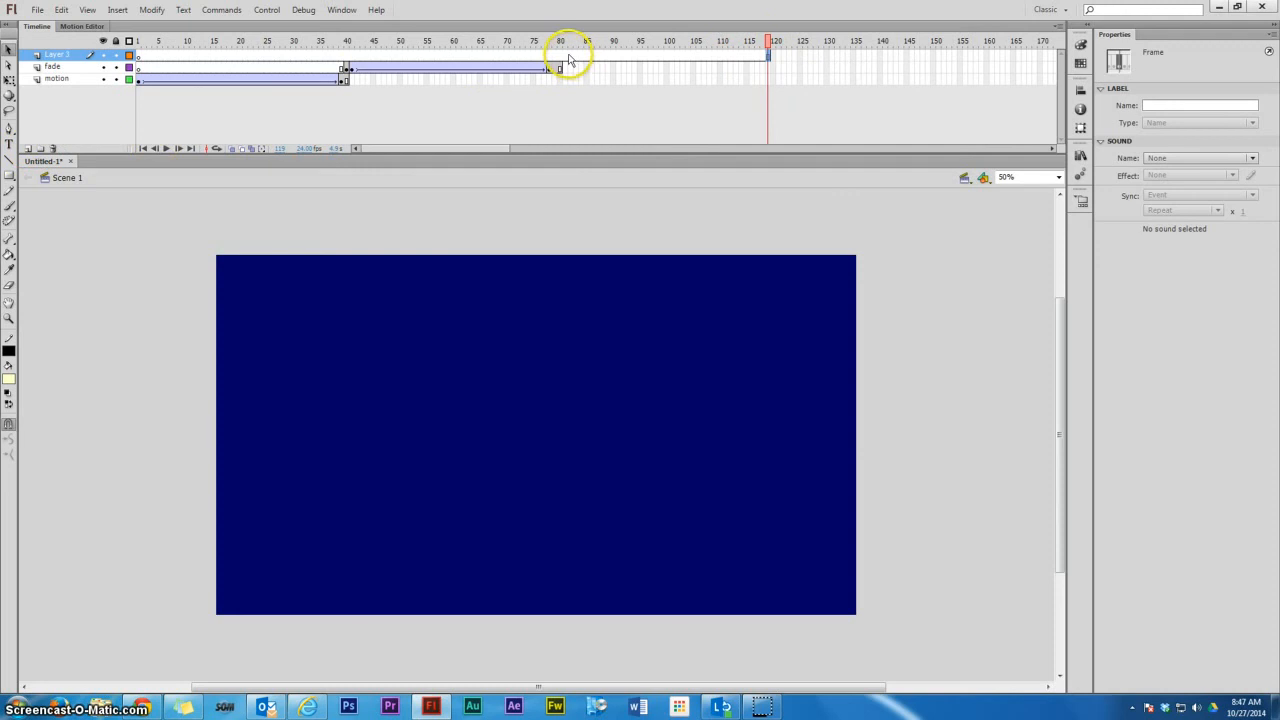
# Insert a keyframe at frame 81 on the new layer and add the text "ZOOM" on the stage there.
pyautogui.click(566, 55)
pyautogui.rightClick(566, 55)
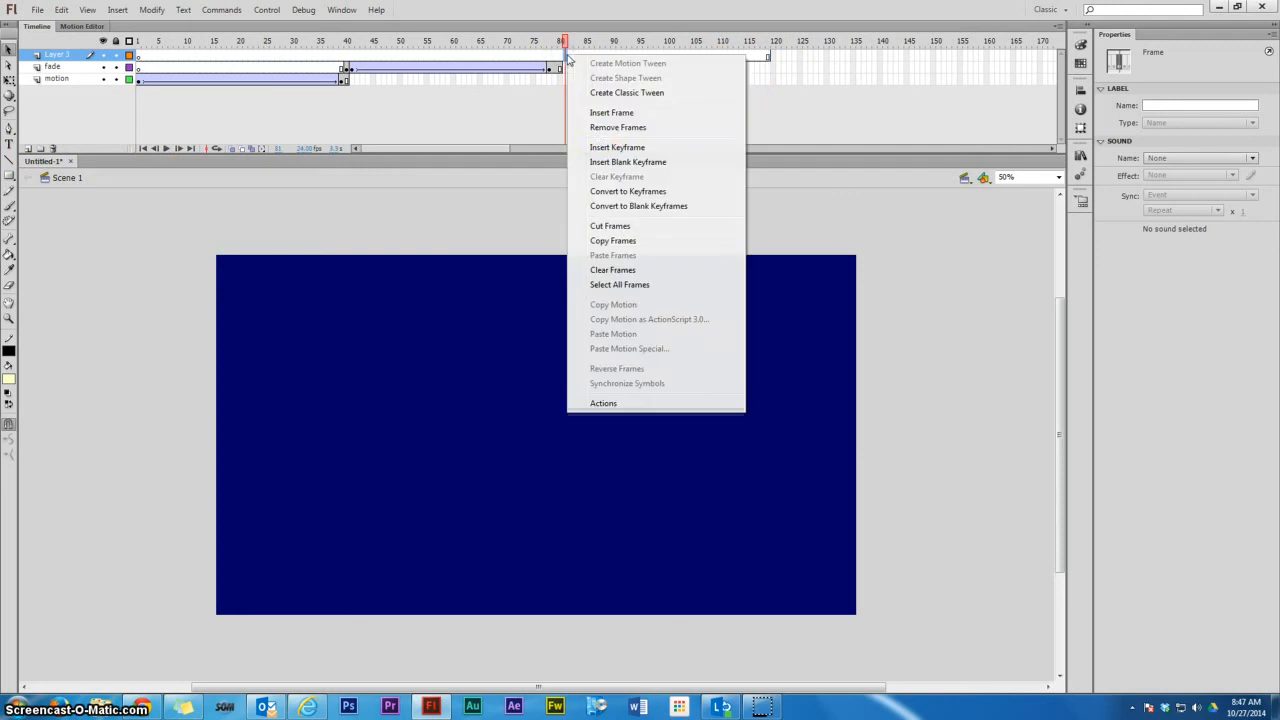
pyautogui.click(605, 147)
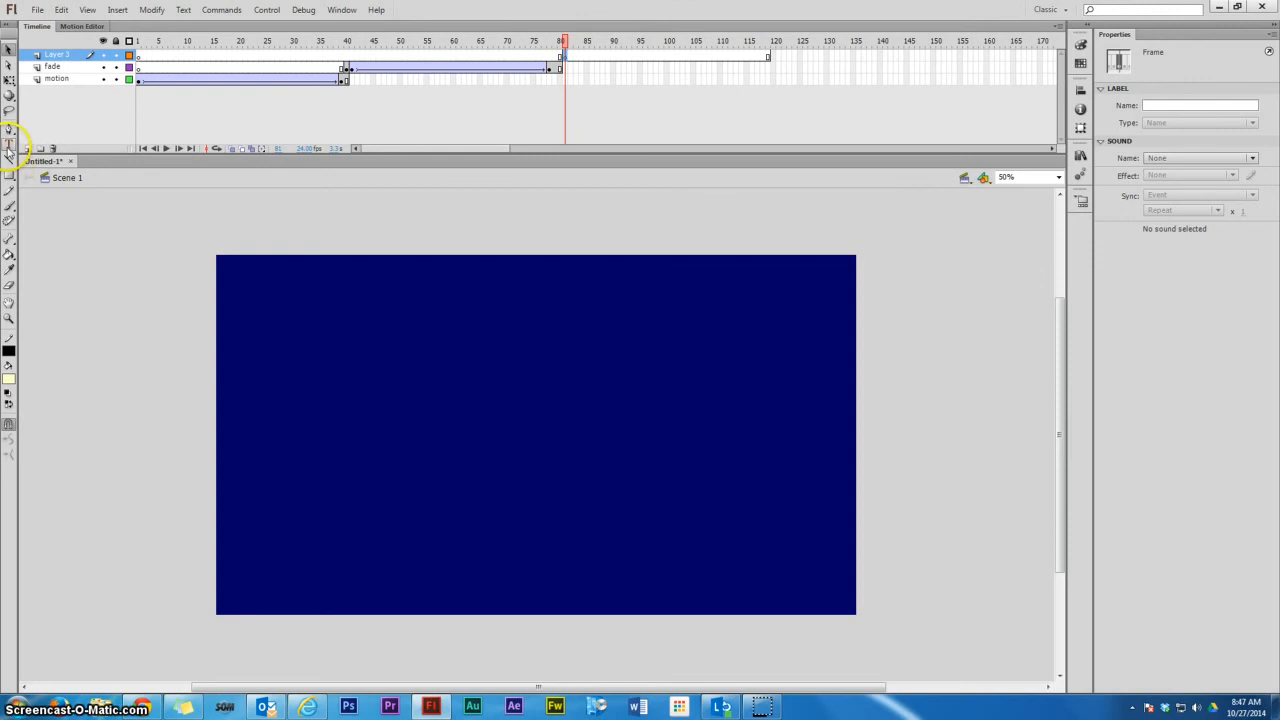
pyautogui.click(415, 406)
pyautogui.write('ZOOM')
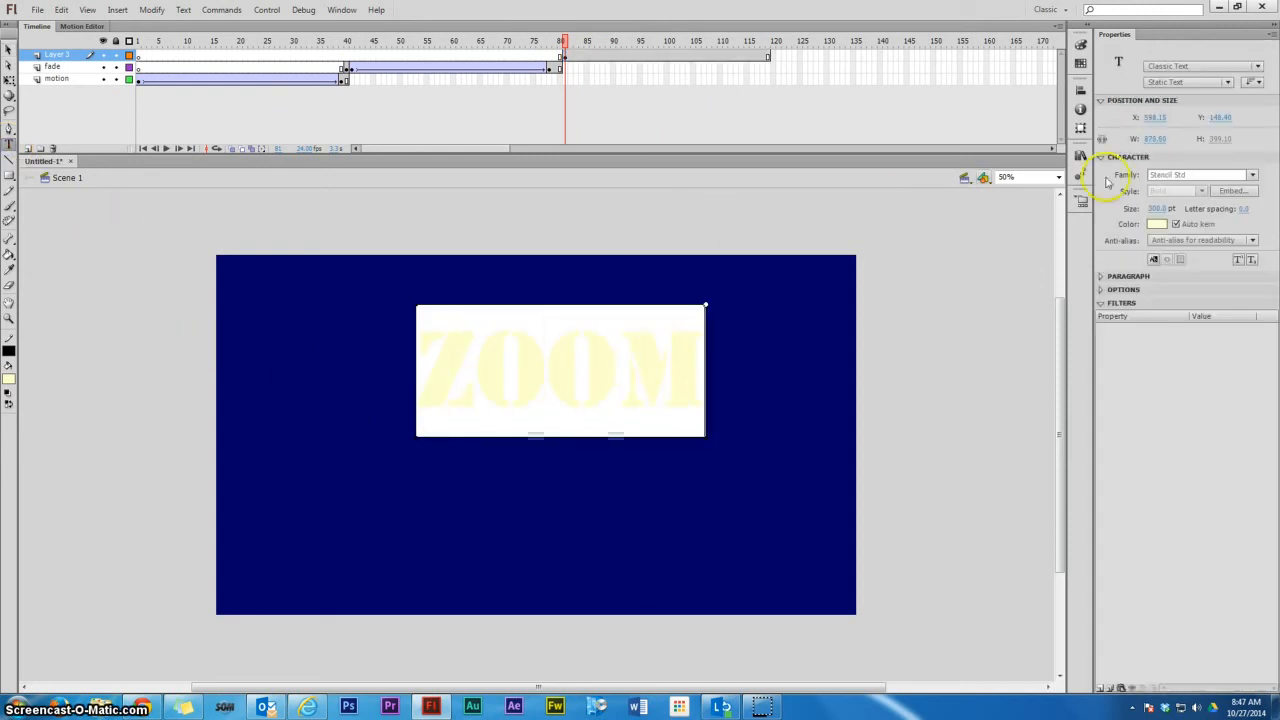
# Set the ZOOM text's size to 66 pt and move it to the middle of the stage.
pyautogui.moveTo(1155, 208); pyautogui.dragTo(1110, 220)
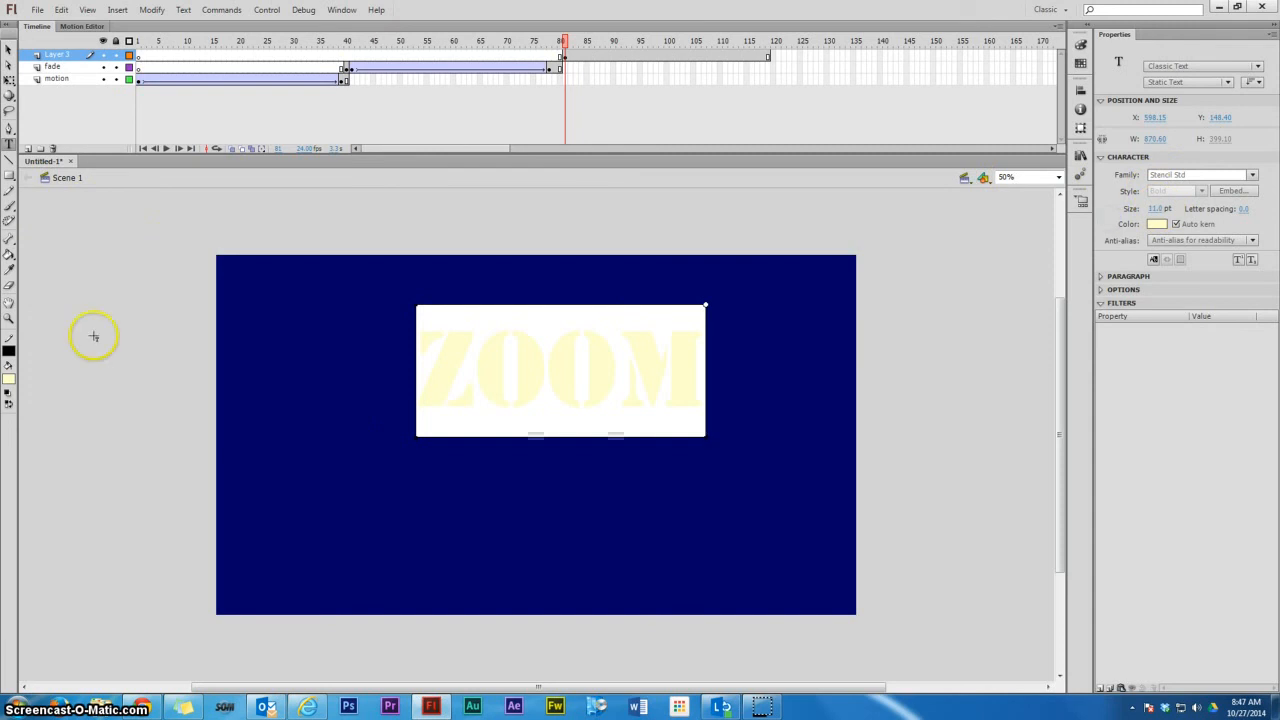
pyautogui.click(8, 48)
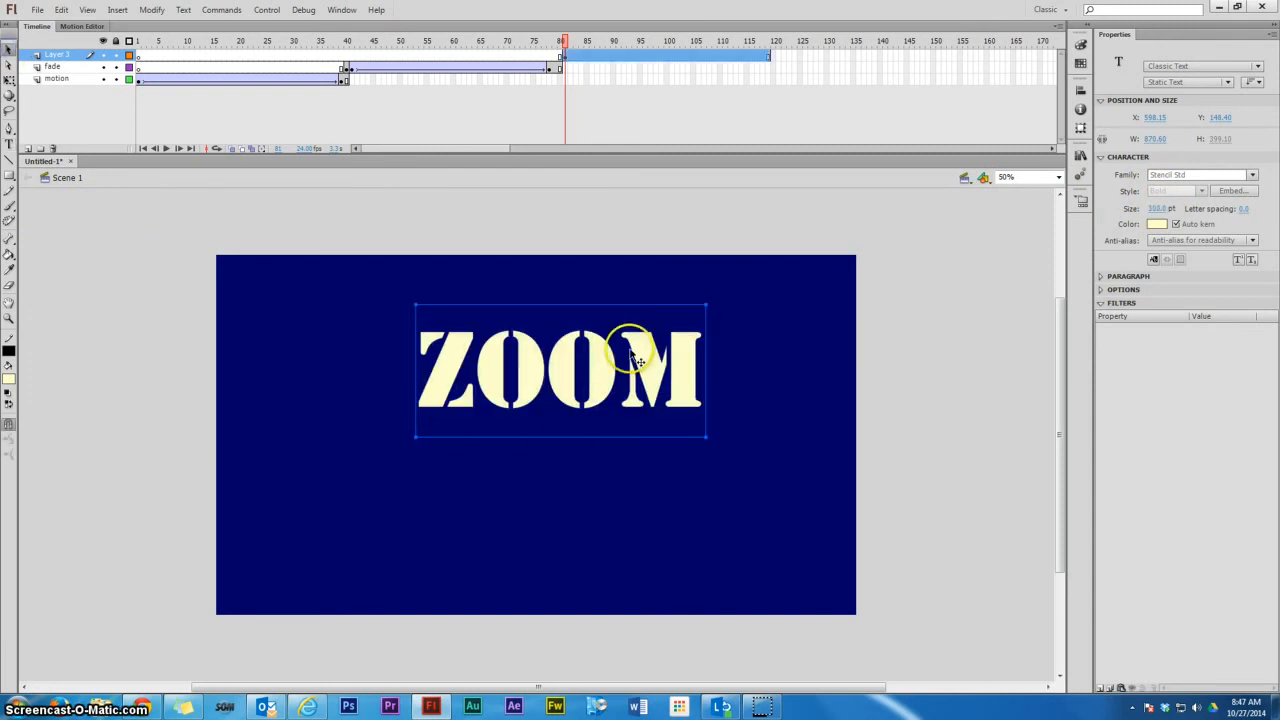
pyautogui.moveTo(1157, 208)
pyautogui.mouseDown()
pyautogui.moveTo(1120, 216)
pyautogui.moveTo(1165, 208)
pyautogui.mouseUp()
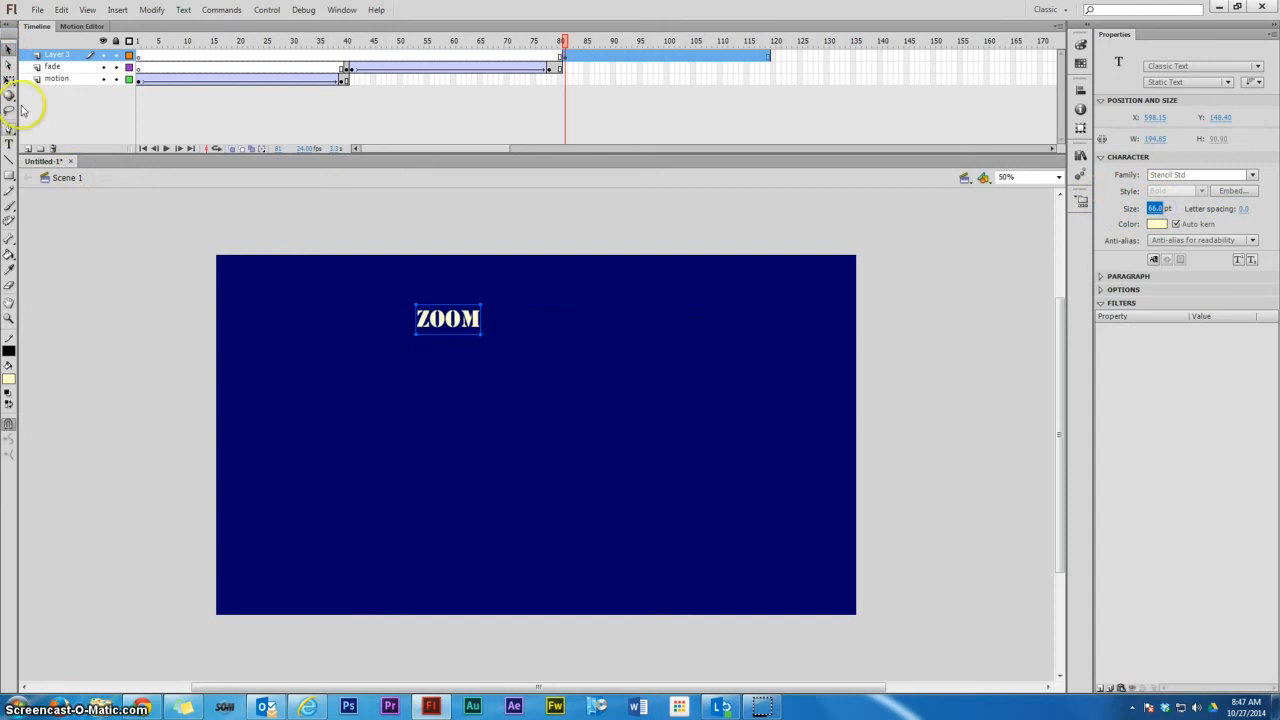
pyautogui.moveTo(465, 328); pyautogui.dragTo(554, 437)
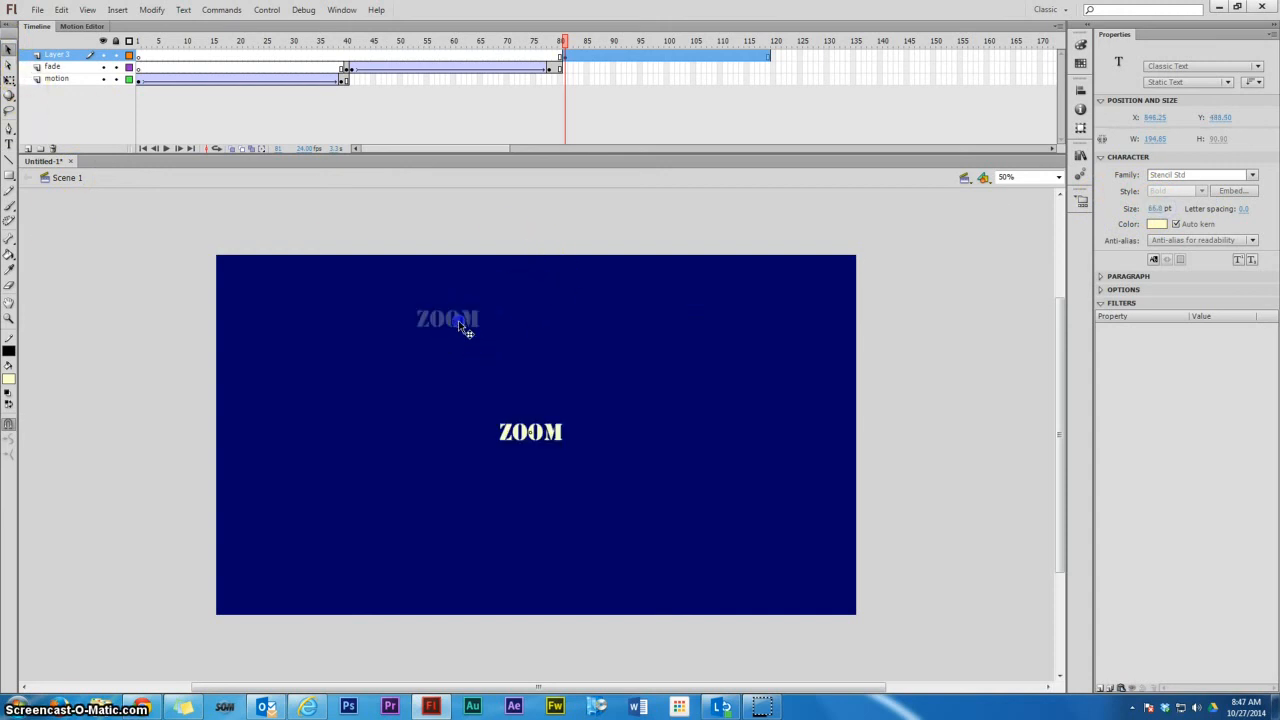
# Insert a keyframe at frame 118 on the ZOOM text's layer and create a classic tween between frames 81 and 118.
pyautogui.click(765, 56)
pyautogui.rightClick(763, 57)
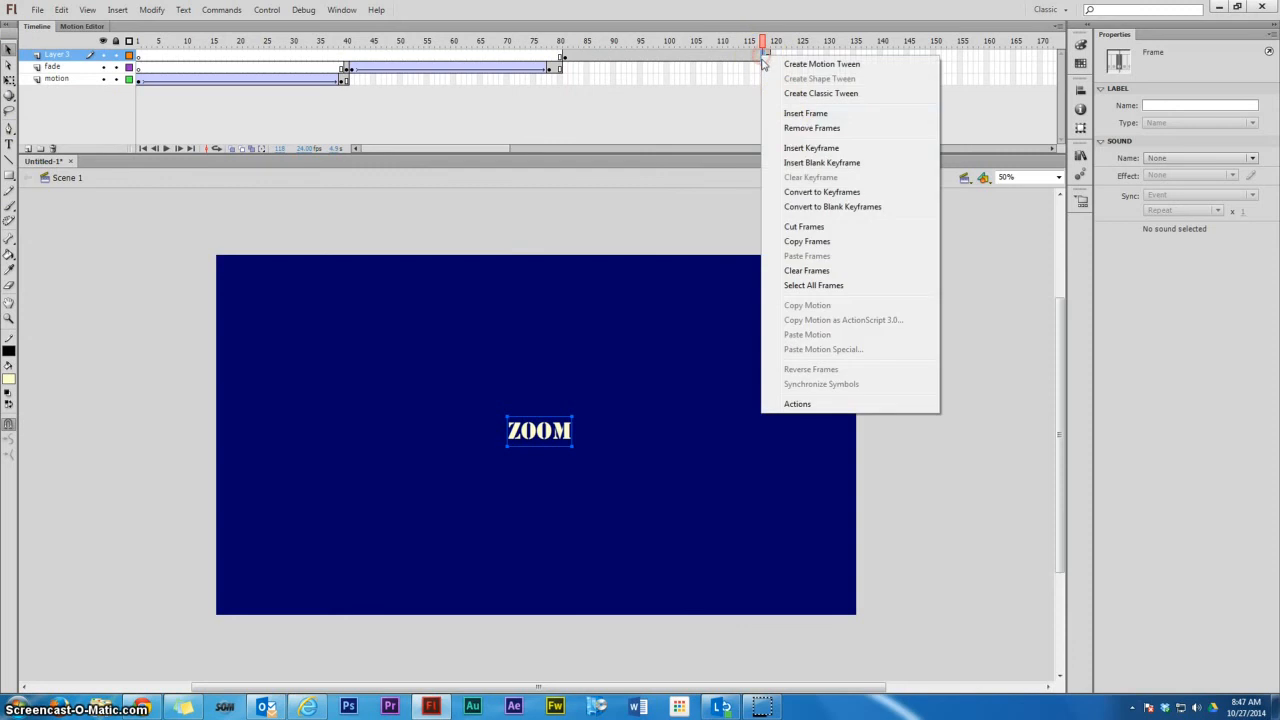
pyautogui.click(805, 148)
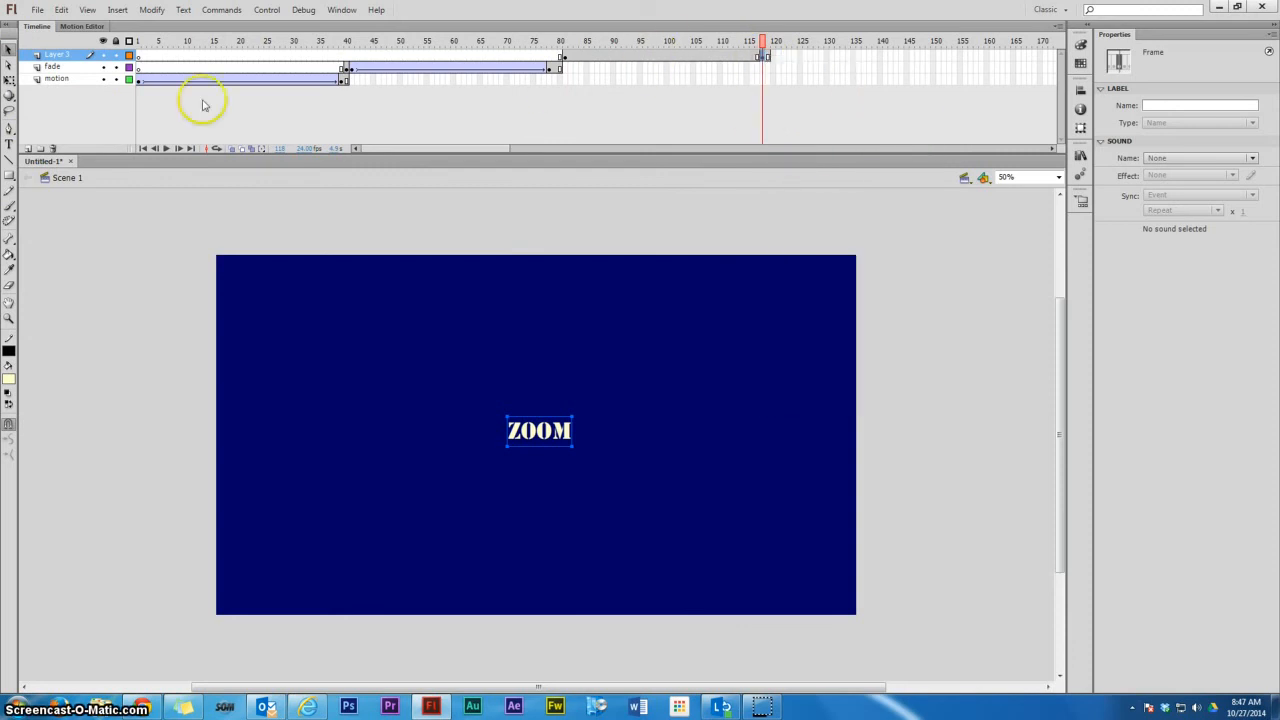
pyautogui.rightClick(670, 57)
pyautogui.click(731, 97)
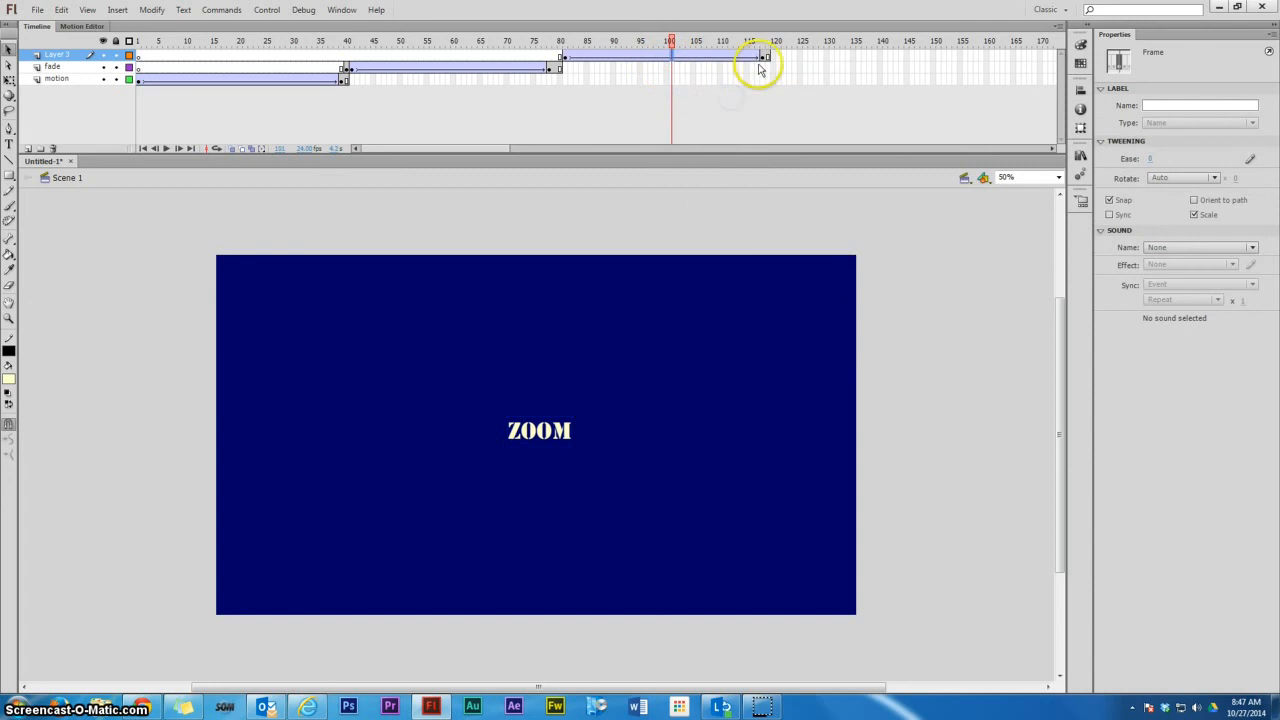
# Enlarge the ZOOM text at frame 118 to about 1740 by 851 px with Free Transform and play back the zoom from about frame 81.
pyautogui.click(765, 57)
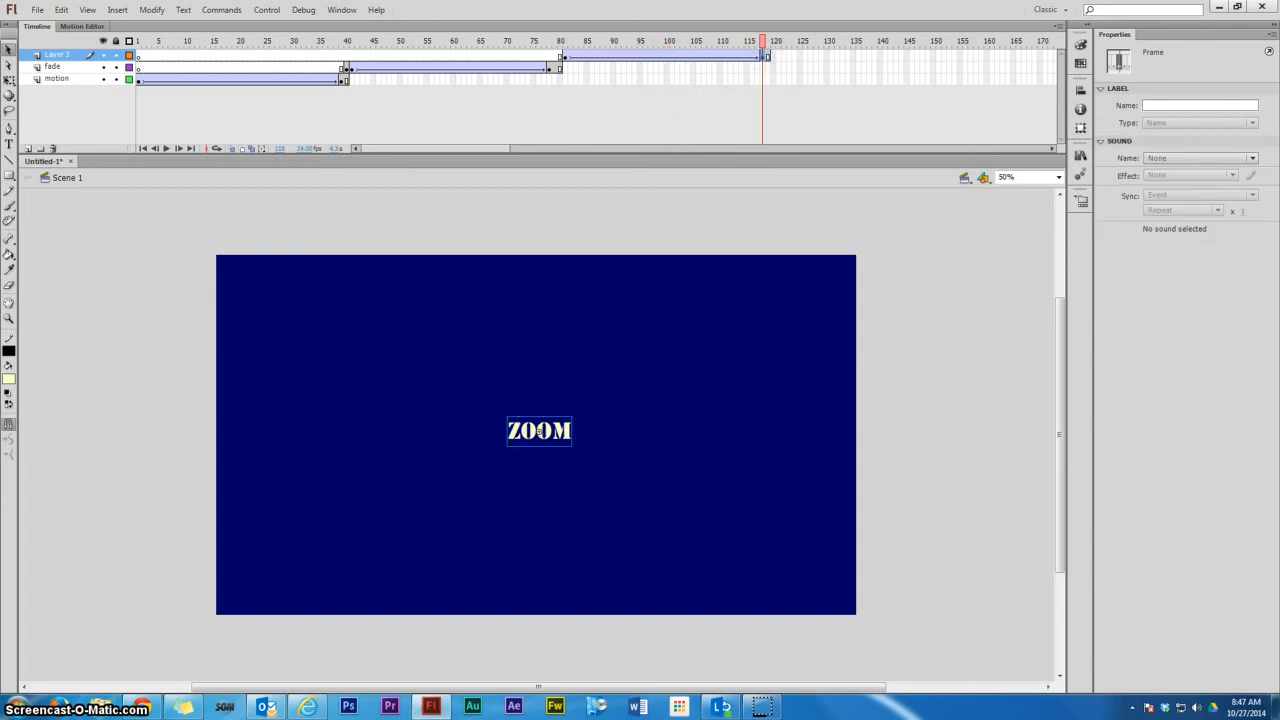
pyautogui.click(8, 80)
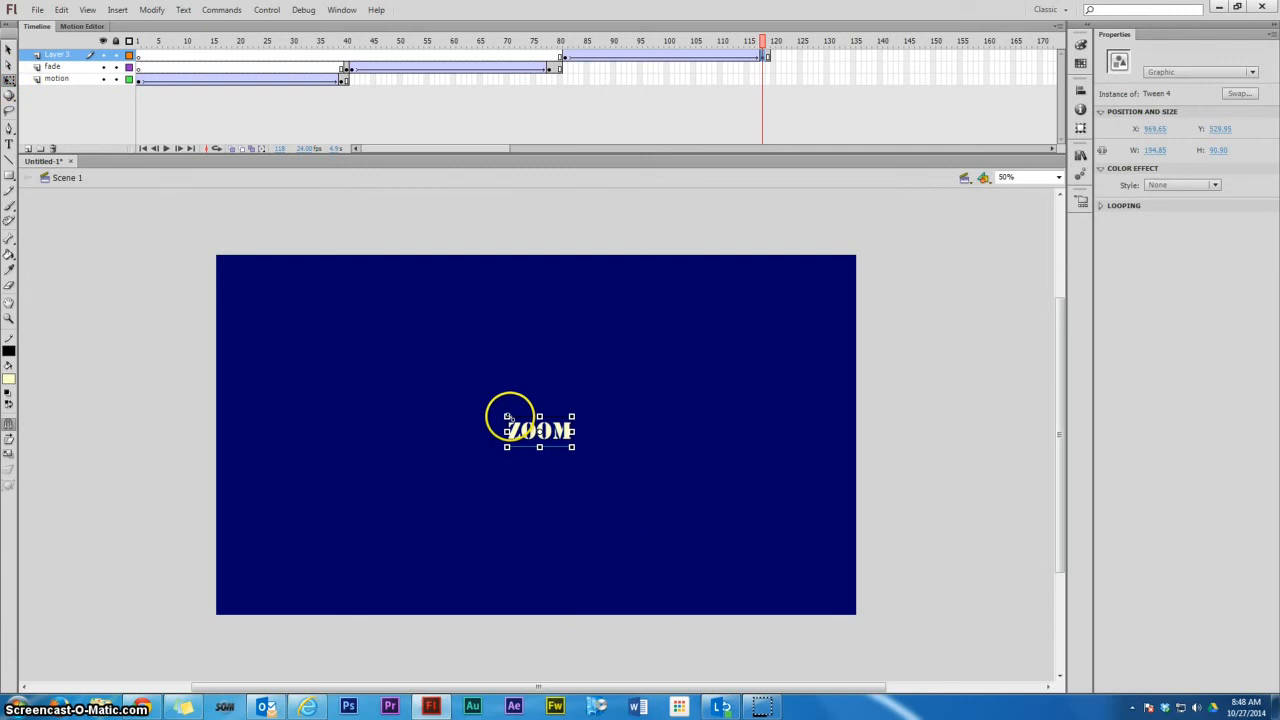
pyautogui.moveTo(508, 416); pyautogui.dragTo(249, 290)
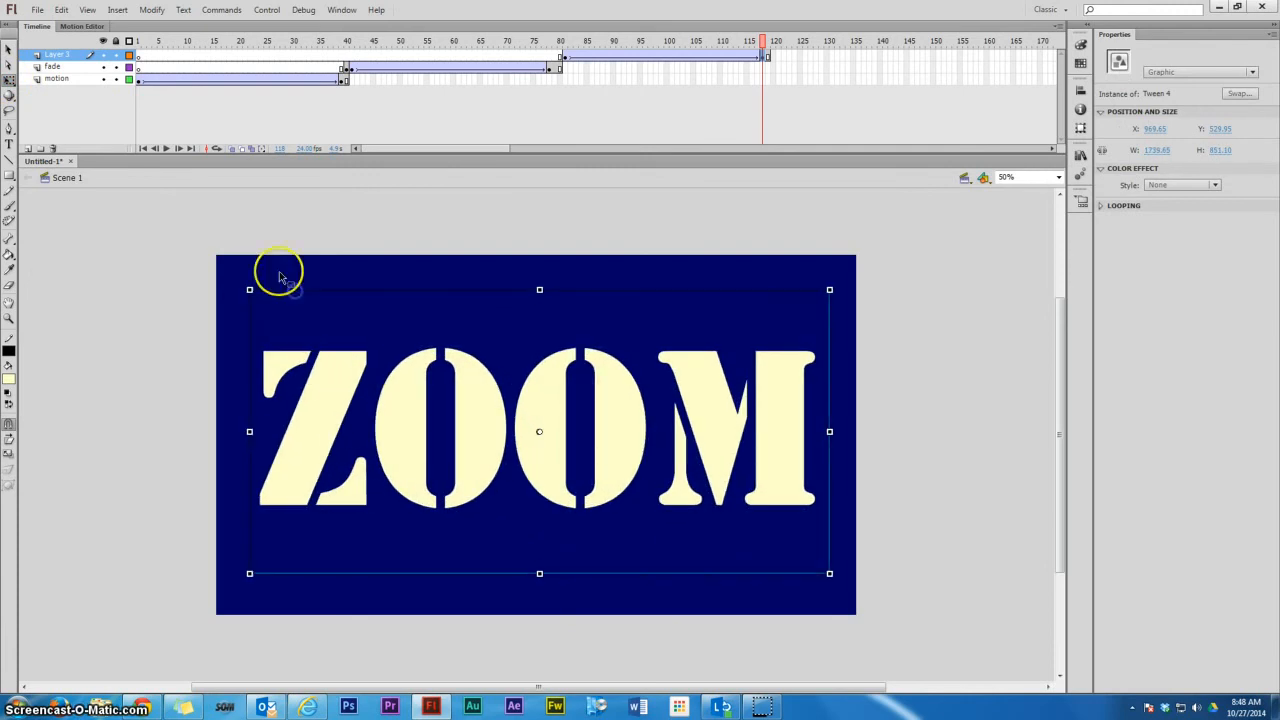
pyautogui.moveTo(763, 42); pyautogui.dragTo(561, 62)
pyautogui.press('Return')
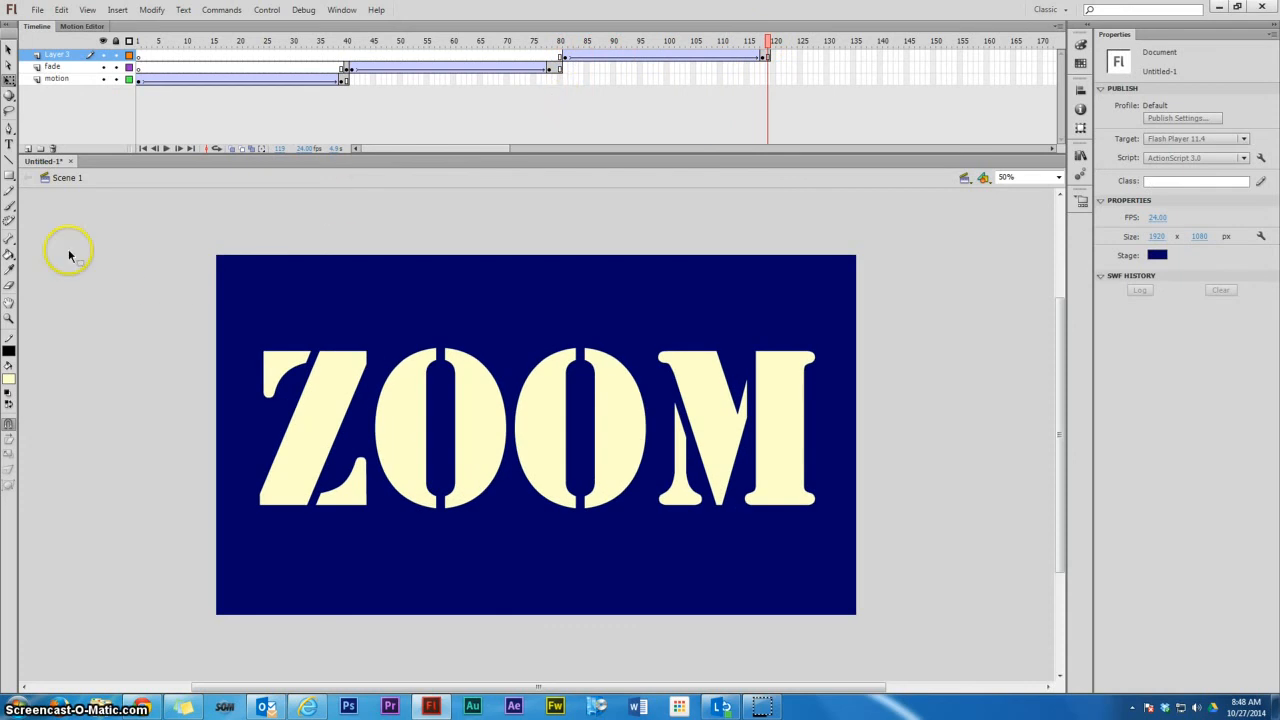
# Add a new layer above Layer 3 and rename Layer 3 as "zoom".
pyautogui.click(28, 148)
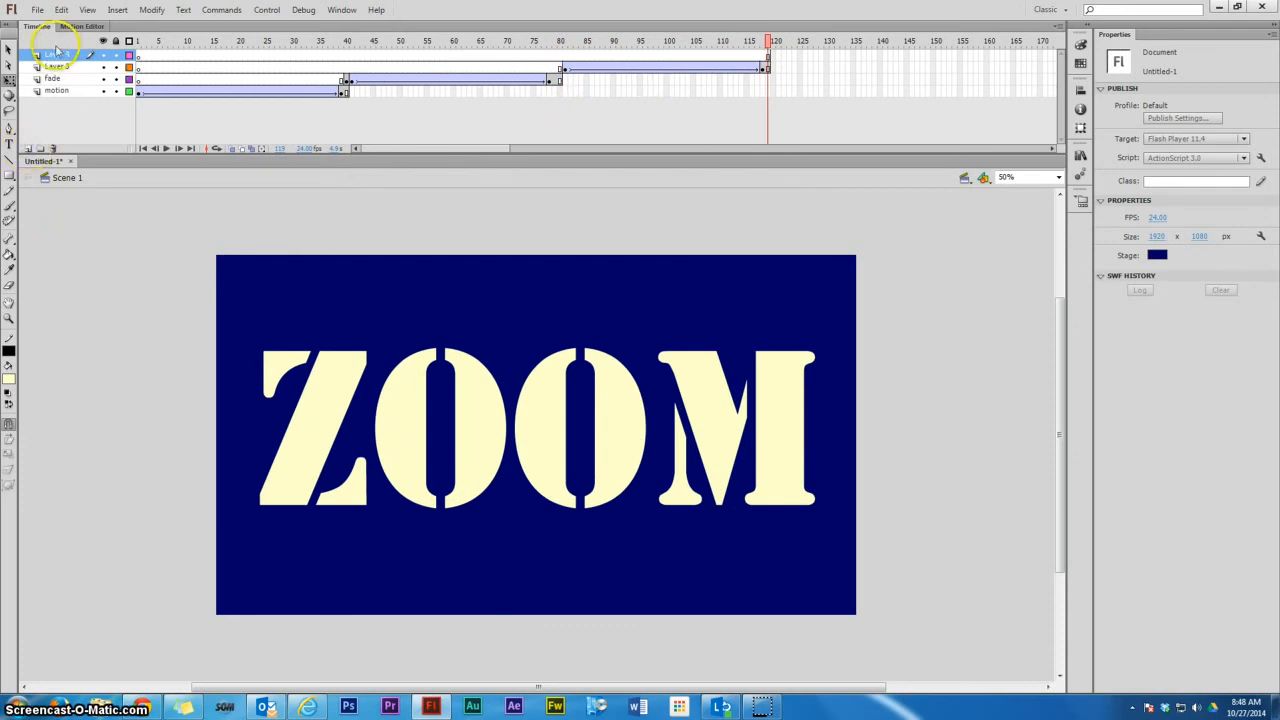
pyautogui.doubleClick(57, 66)
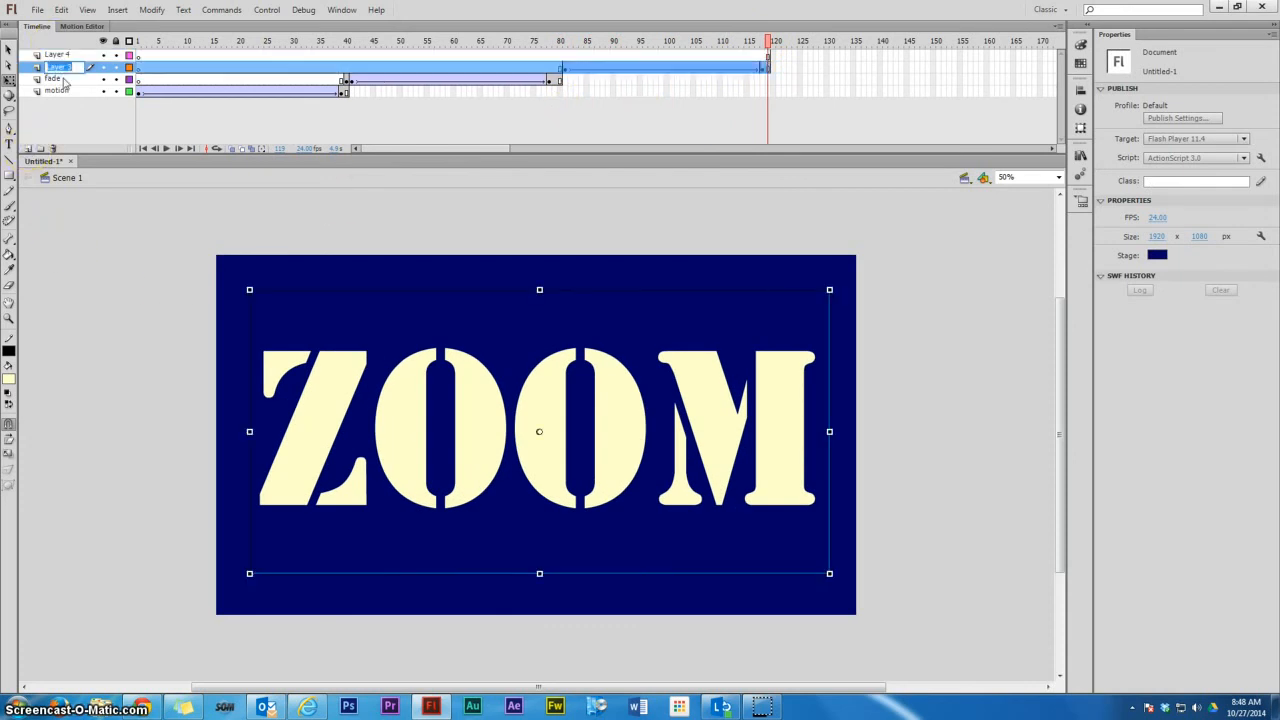
pyautogui.write('zoom')
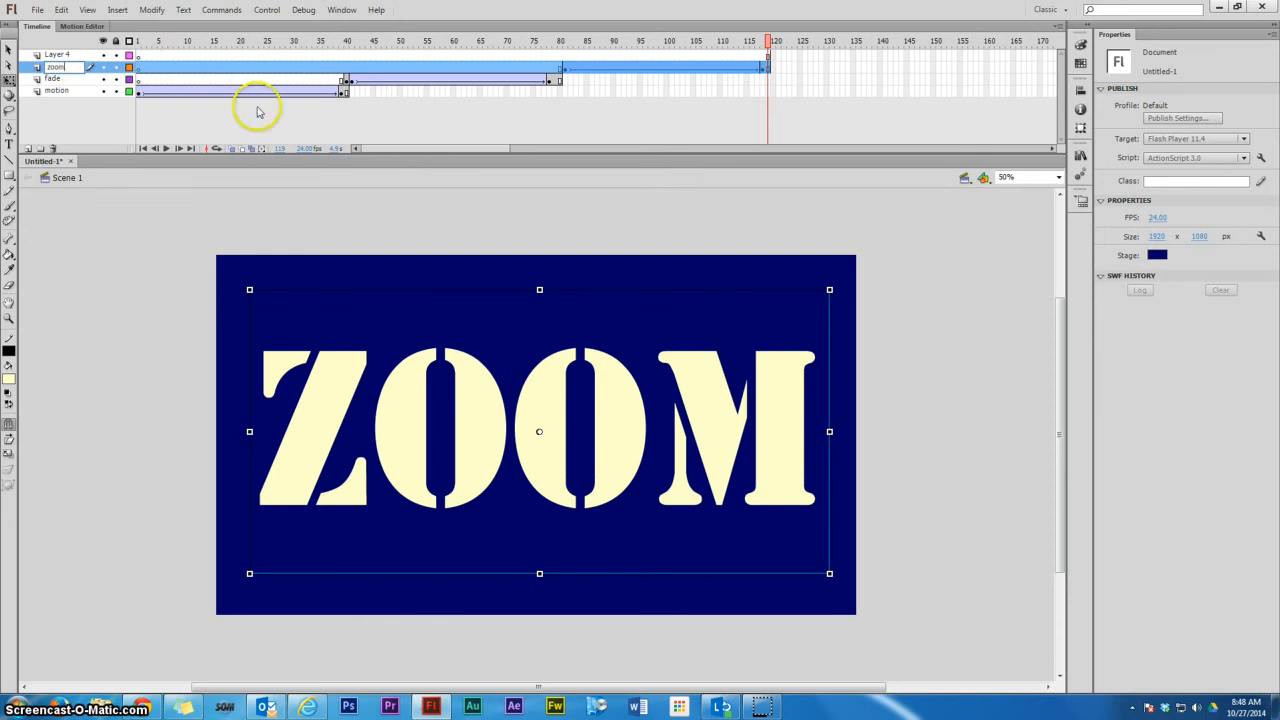
# Extend Layer 4 to about frame 162 and insert a keyframe at frame 120 on it.
pyautogui.click(752, 55)
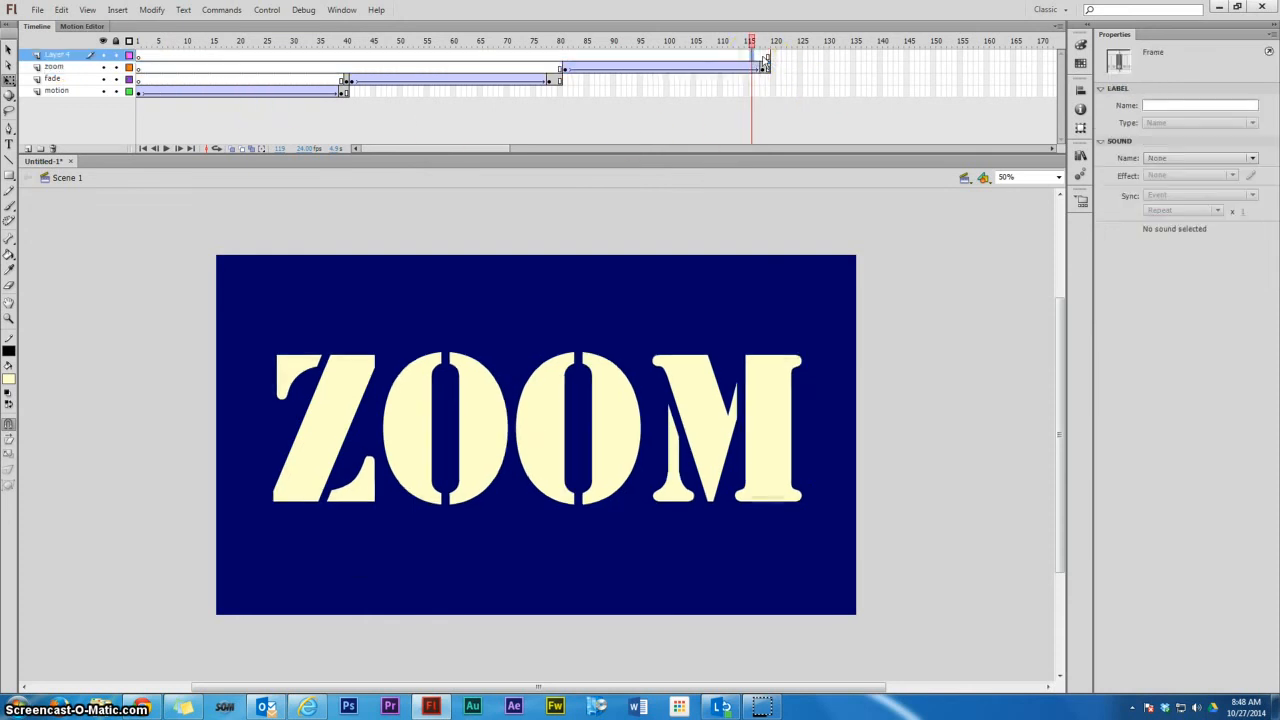
pyautogui.moveTo(767, 55); pyautogui.dragTo(982, 56)
pyautogui.rightClick(982, 56)
pyautogui.click(1013, 110)
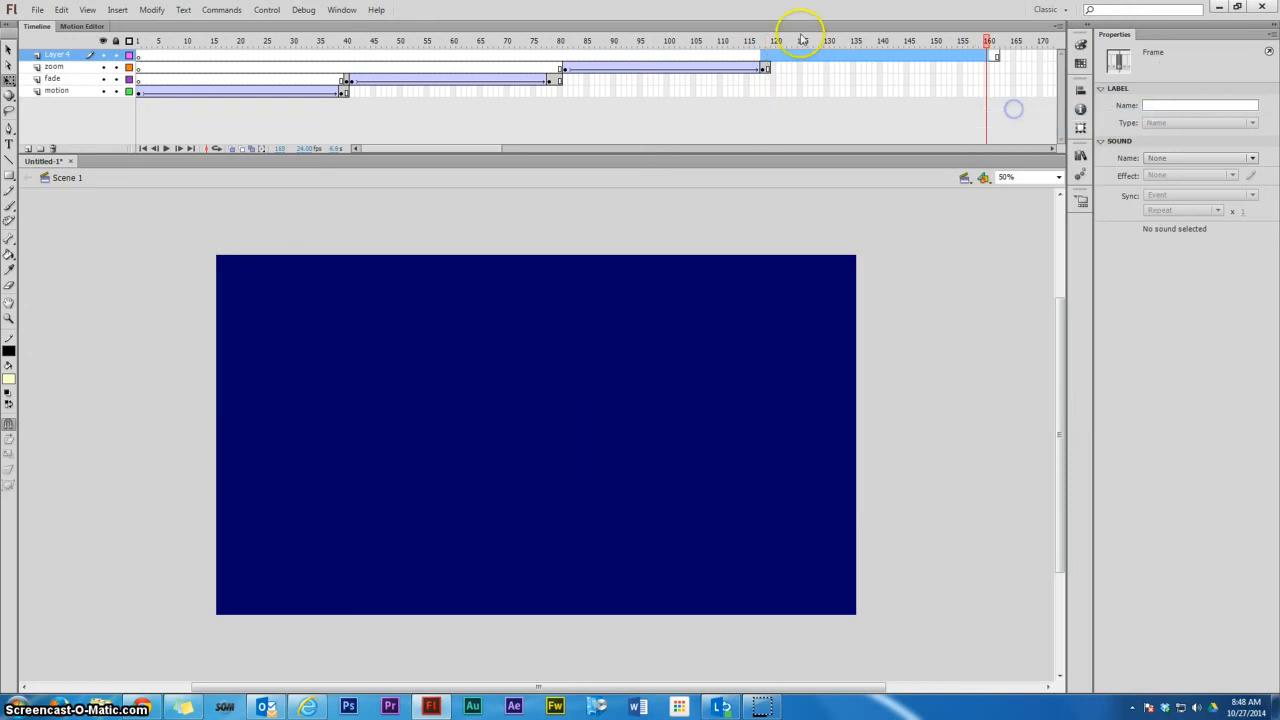
pyautogui.click(775, 55)
pyautogui.rightClick(775, 56)
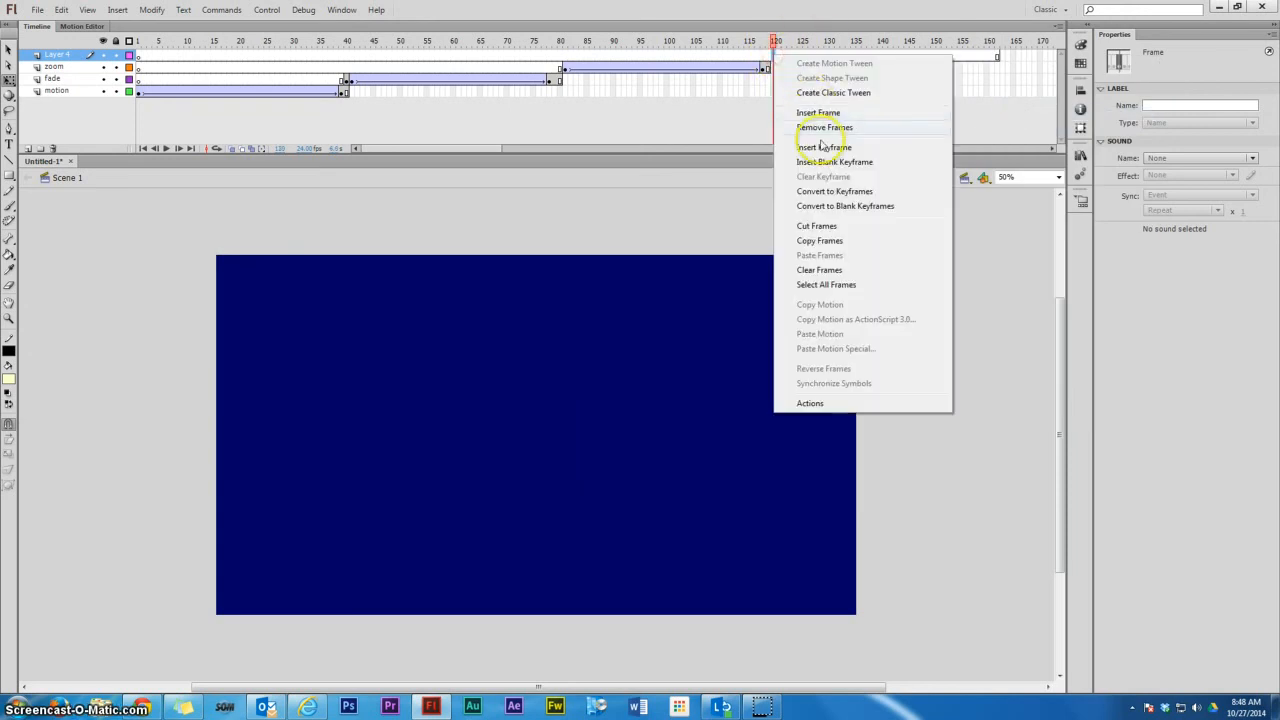
pyautogui.click(820, 147)
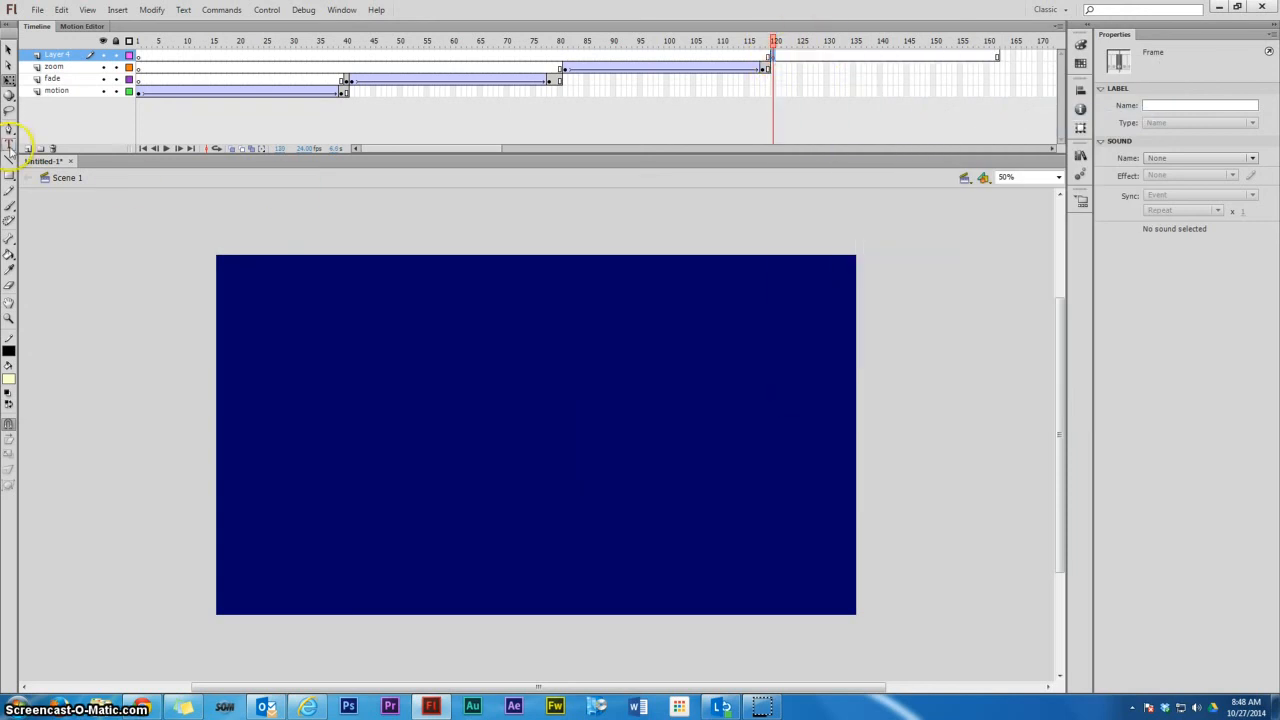
# Add the text "BLUR" on the stage at frame 120 of Layer 4 and select its text box.
pyautogui.click(9, 145)
pyautogui.click(390, 452)
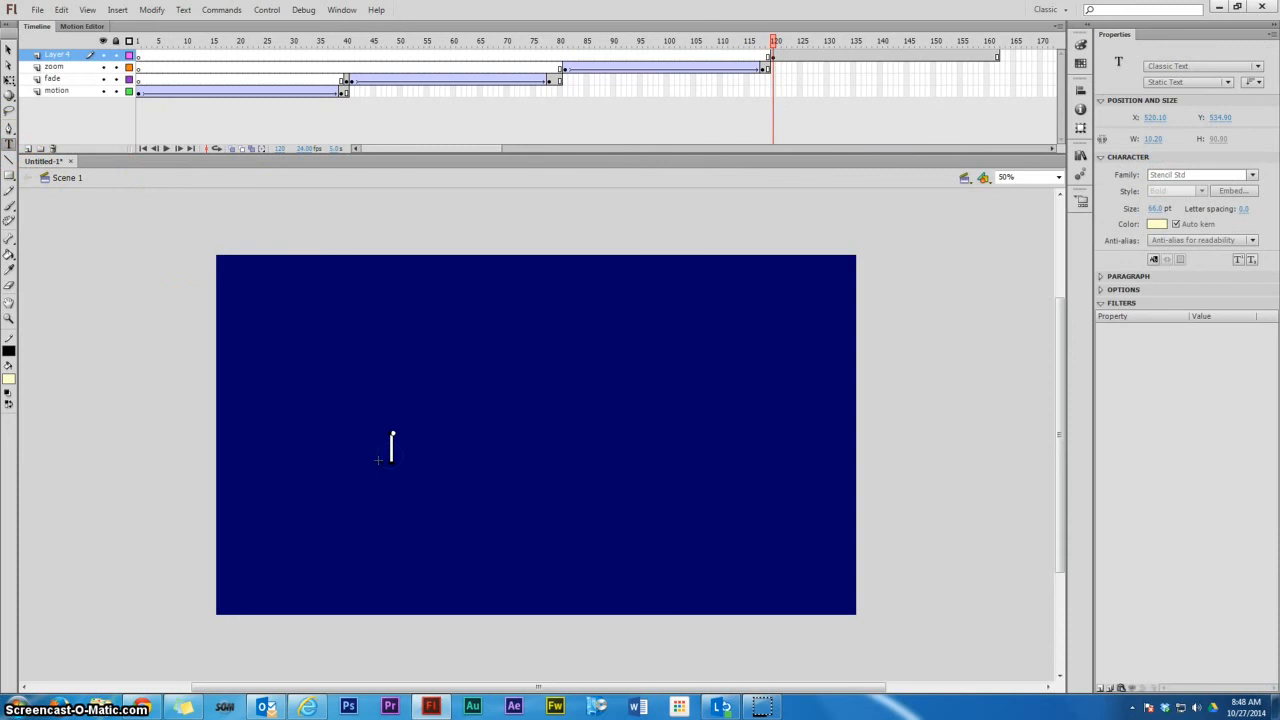
pyautogui.write('HELL')
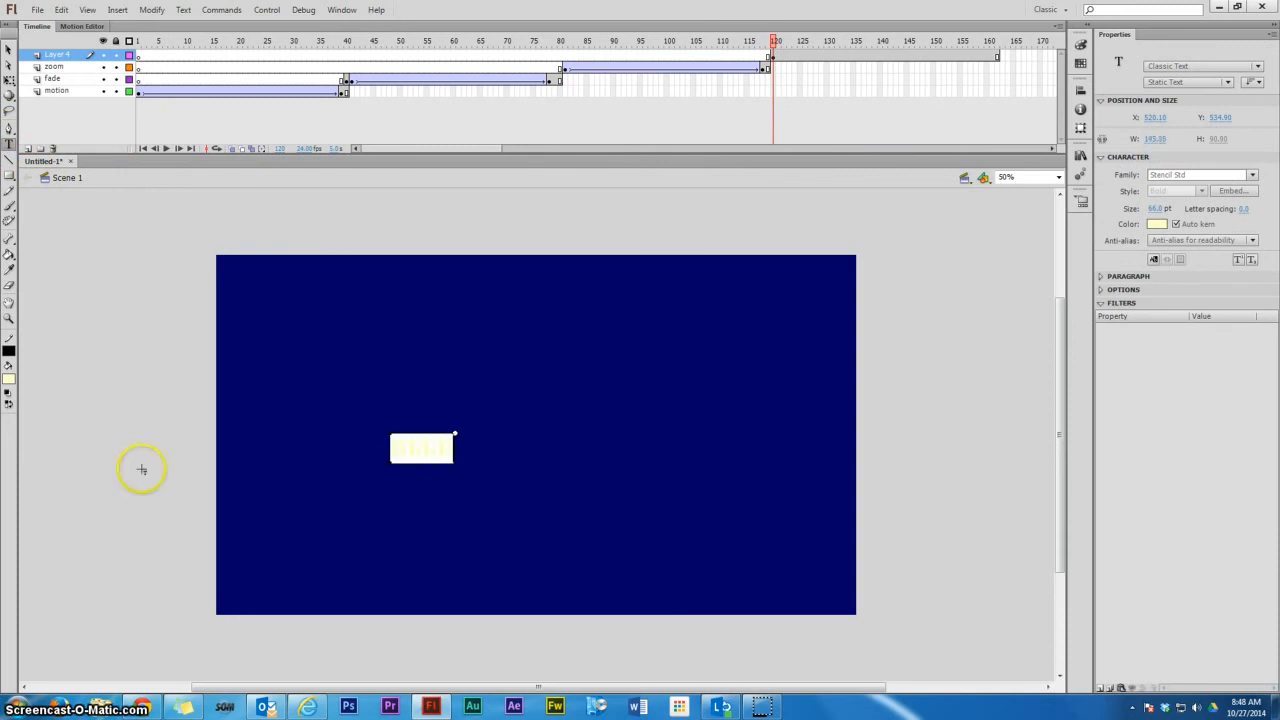
pyautogui.click(9, 49)
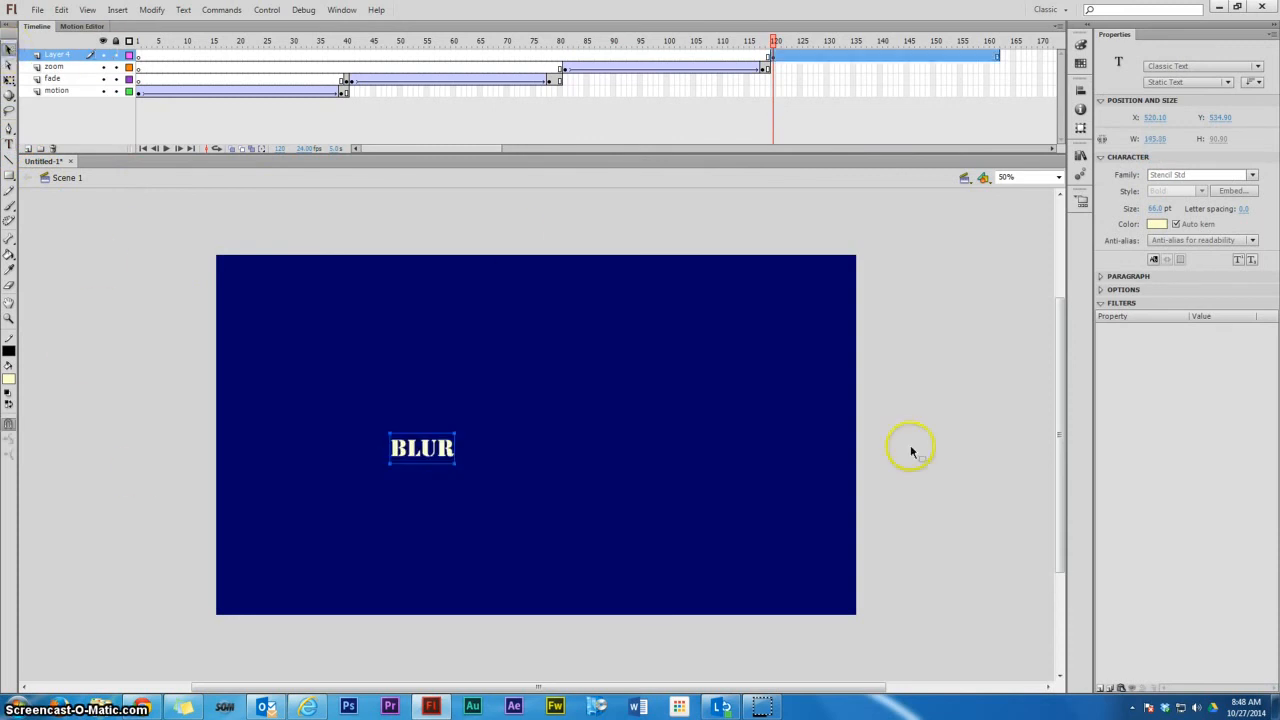
# Set the BLUR text's size to 300 pt and move it to the middle of the stage.
pyautogui.click(1158, 208)
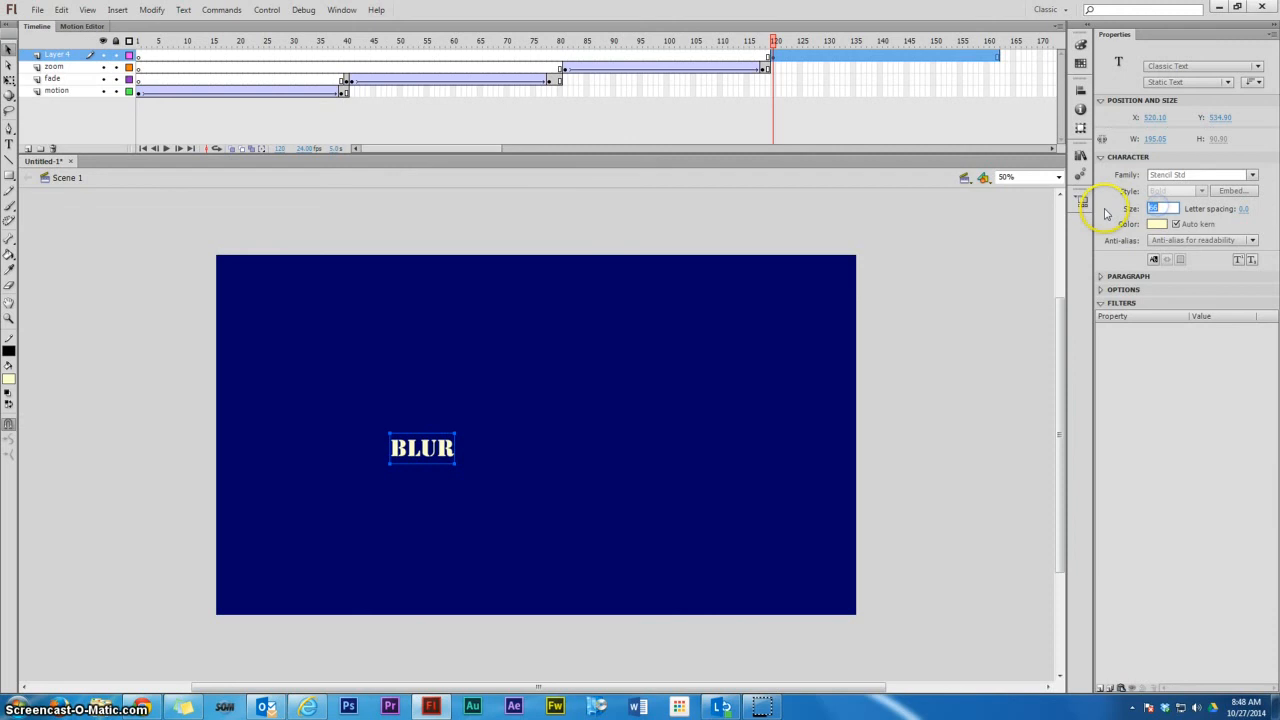
pyautogui.write('300')
pyautogui.press('Return')
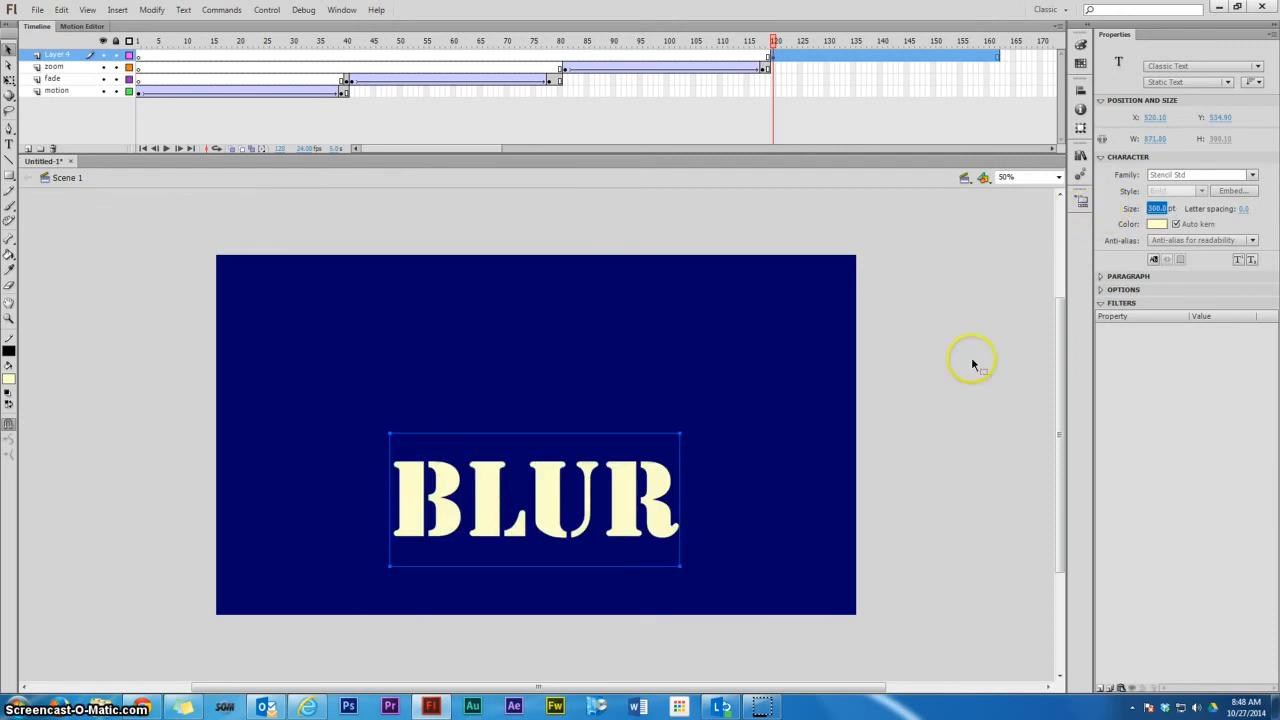
pyautogui.moveTo(560, 535); pyautogui.dragTo(561, 472)
# Convert the BLUR text to a movie clip symbol named "blur".
pyautogui.rightClick(552, 438)
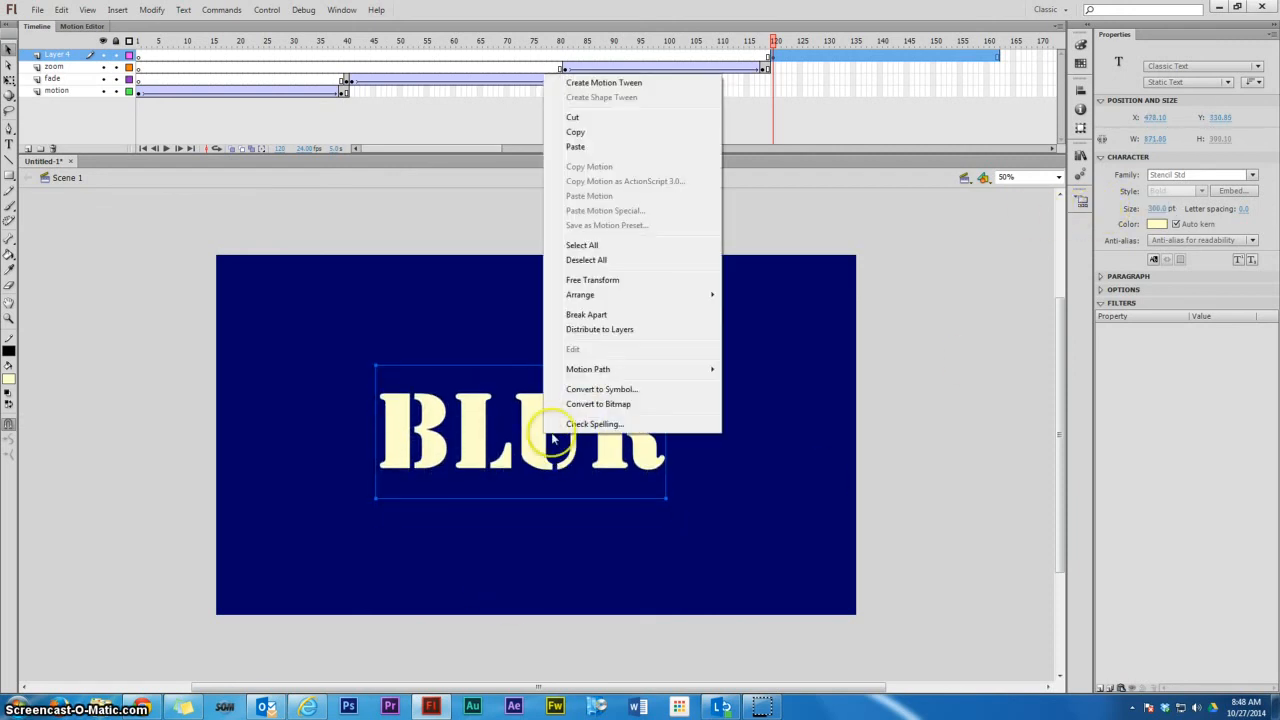
pyautogui.click(588, 389)
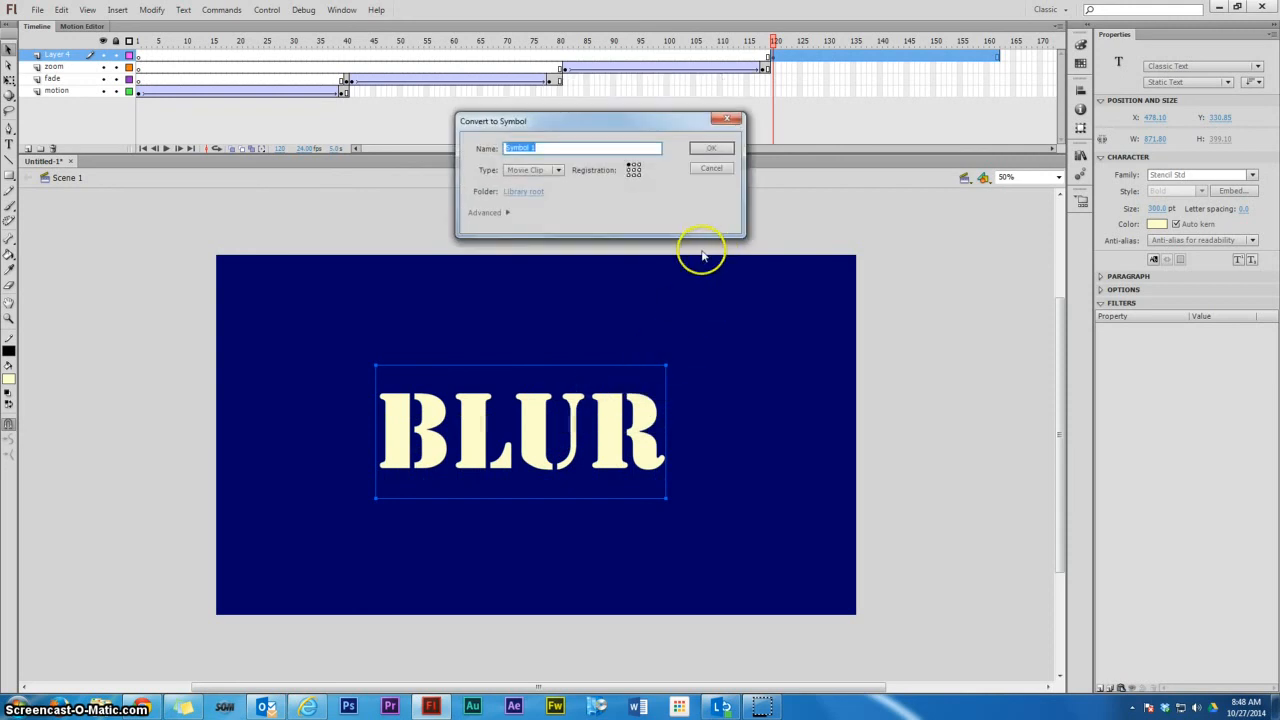
pyautogui.write('blu')
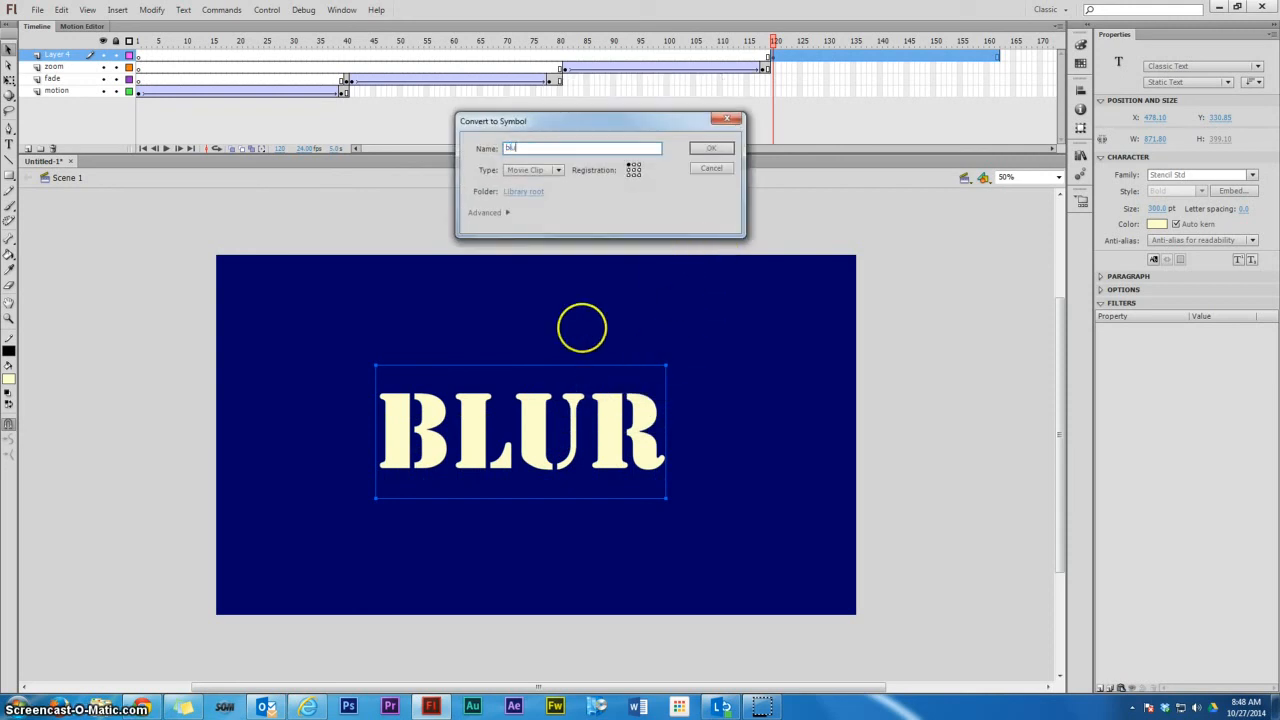
pyautogui.write('r')
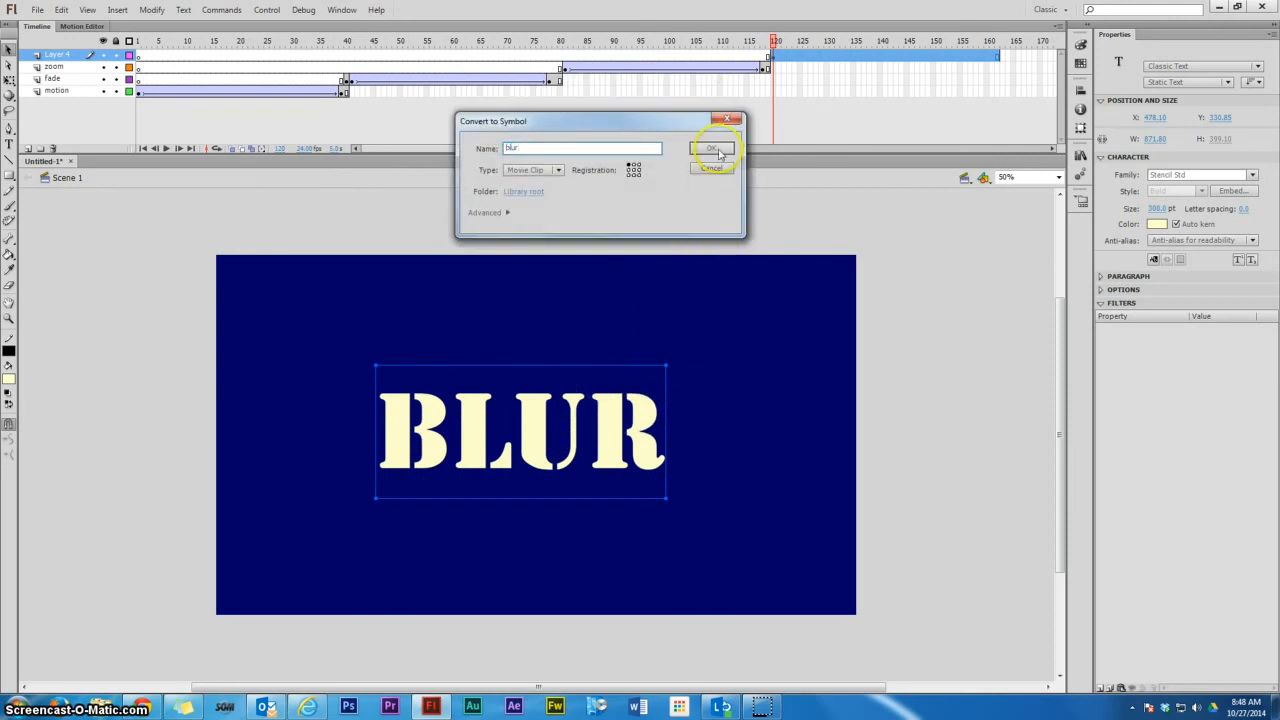
pyautogui.click(716, 148)
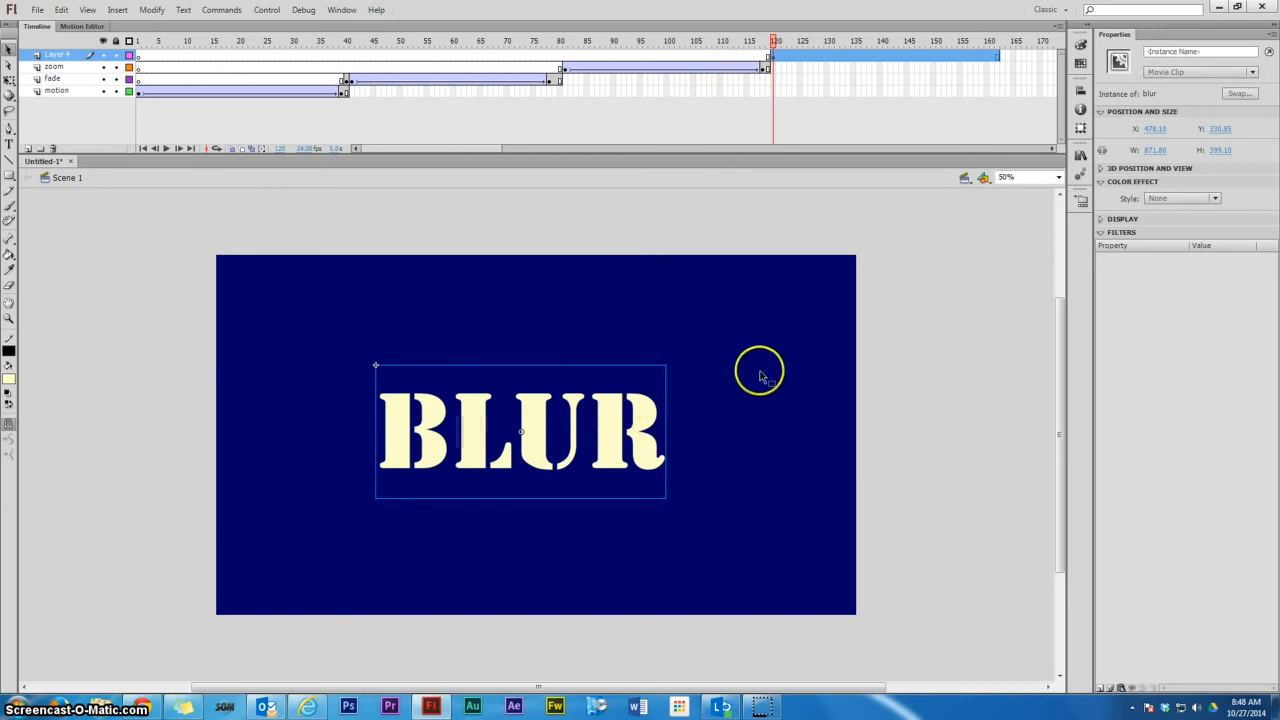
# Insert a keyframe at frame 160 on Layer 4.
pyautogui.click(988, 56)
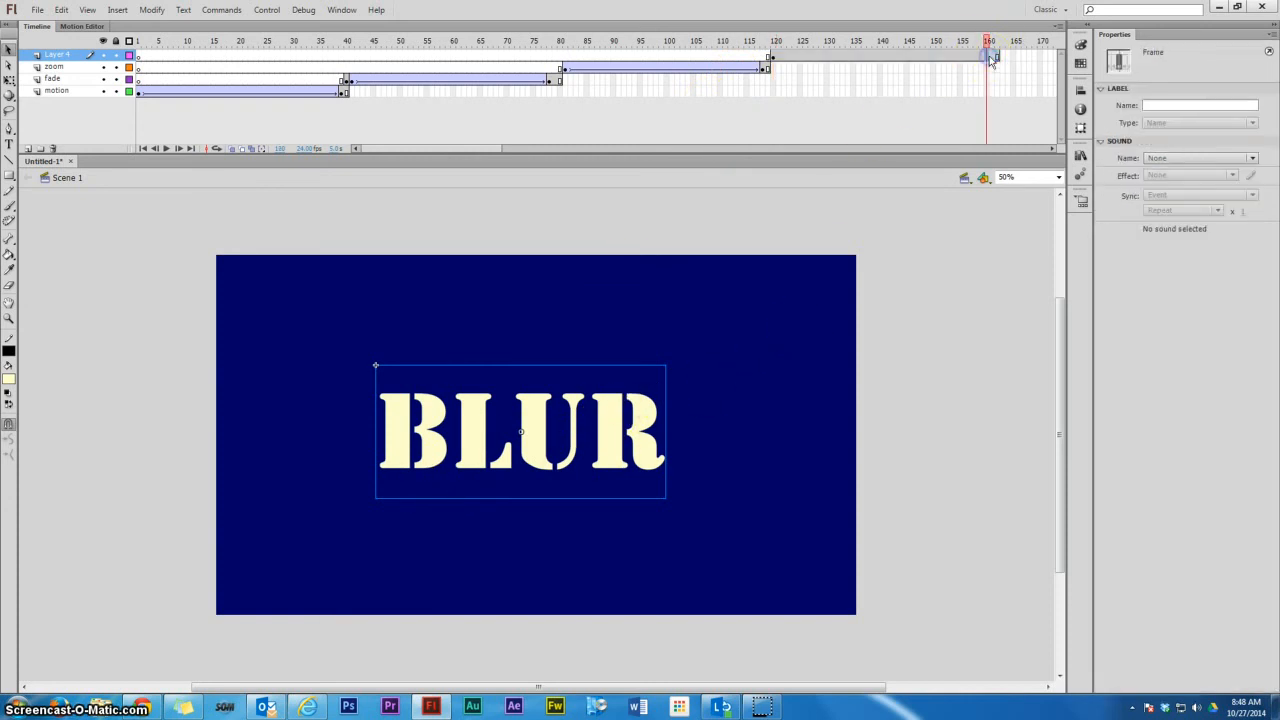
pyautogui.rightClick(990, 57)
pyautogui.click(1022, 149)
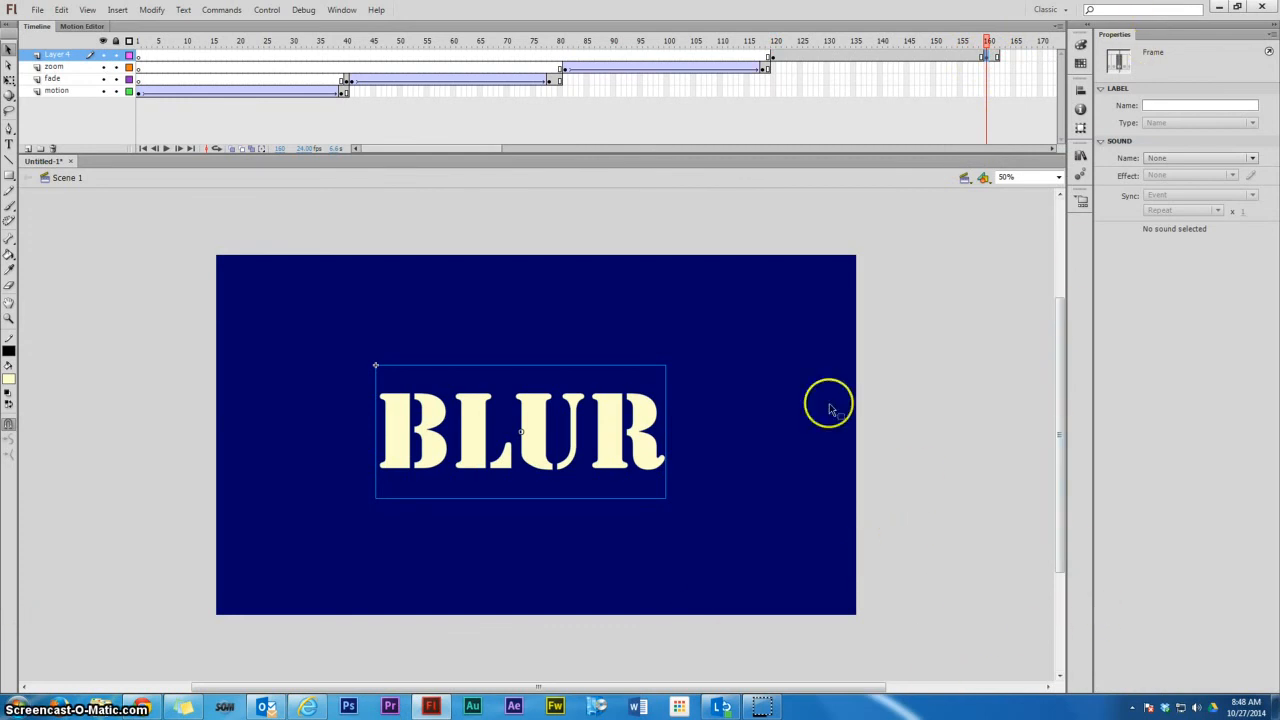
# Apply a Blur filter to the BLUR movie clip at frame 160 and strongly increase its linked Blur X and Blur Y.
pyautogui.click(756, 358)
pyautogui.click(570, 425)
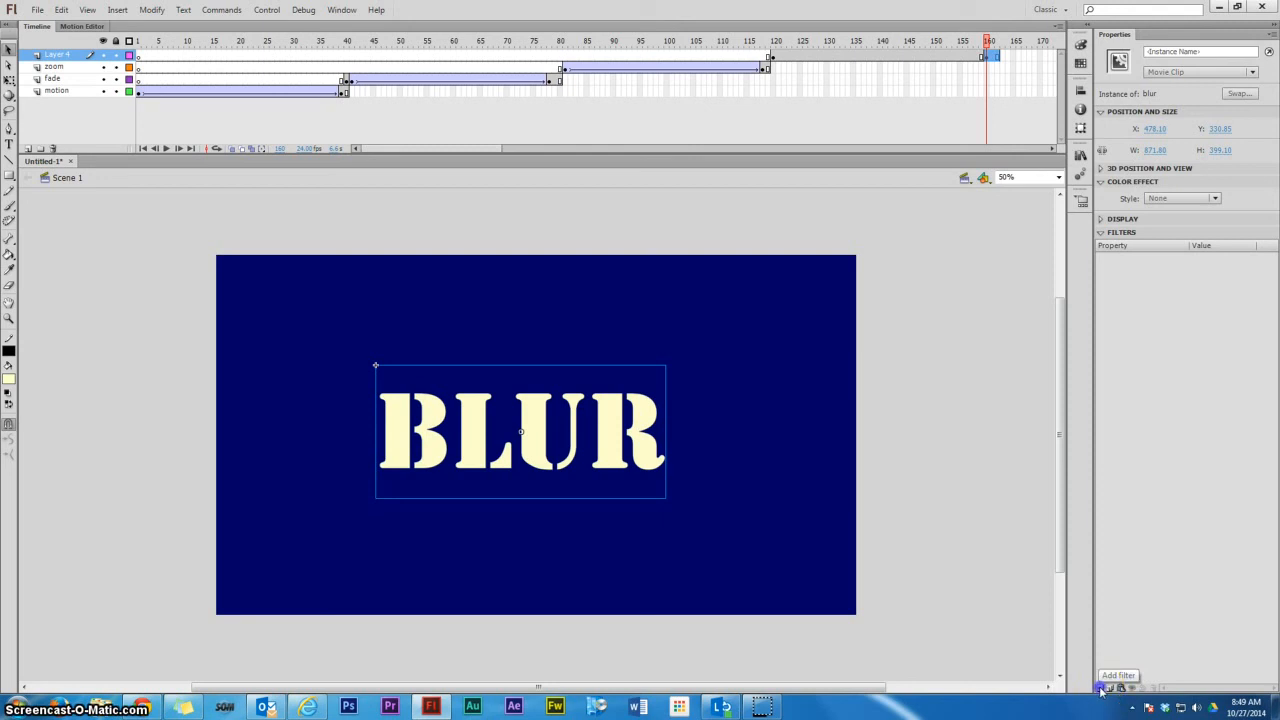
pyautogui.click(1100, 688)
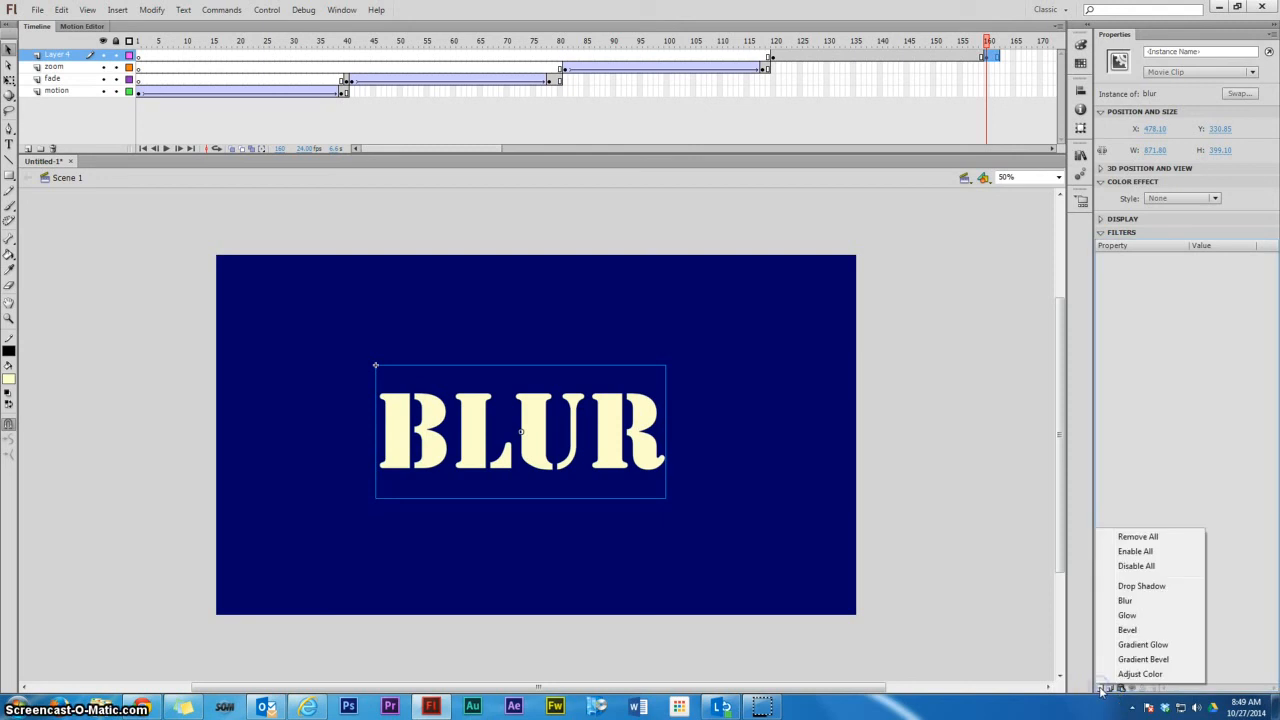
pyautogui.click(1125, 600)
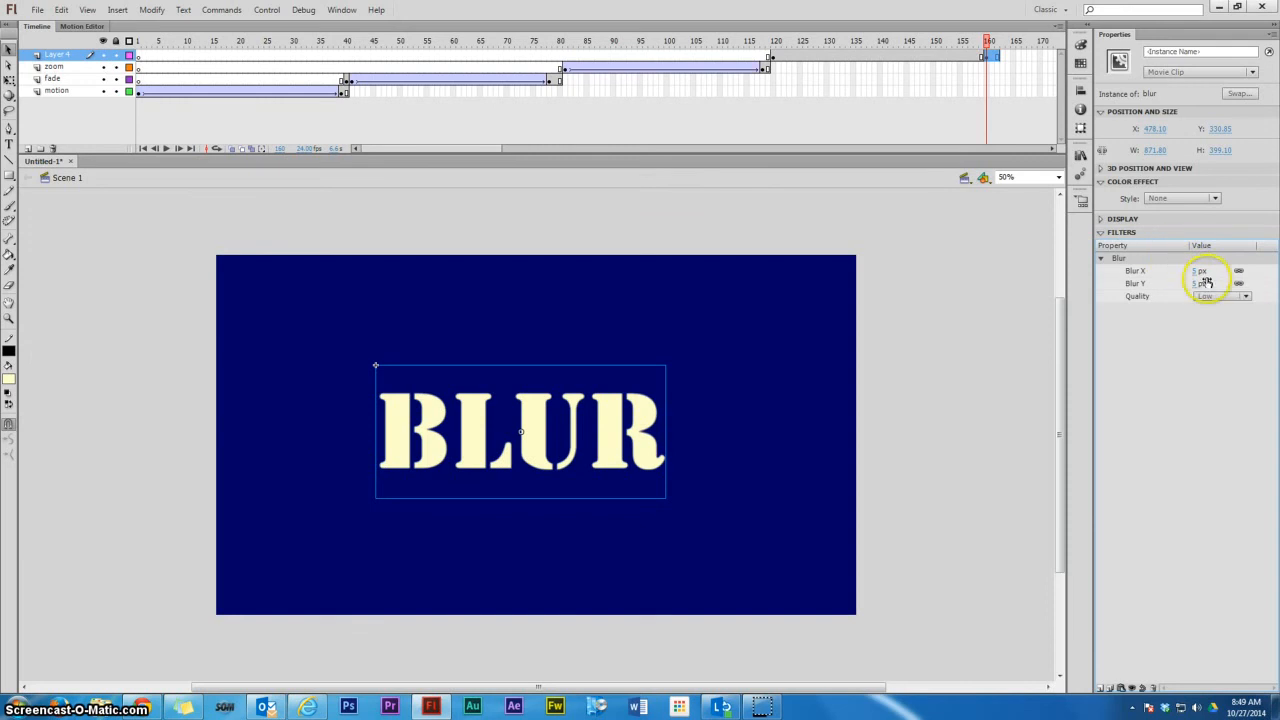
pyautogui.moveTo(1202, 274); pyautogui.dragTo(1250, 271)
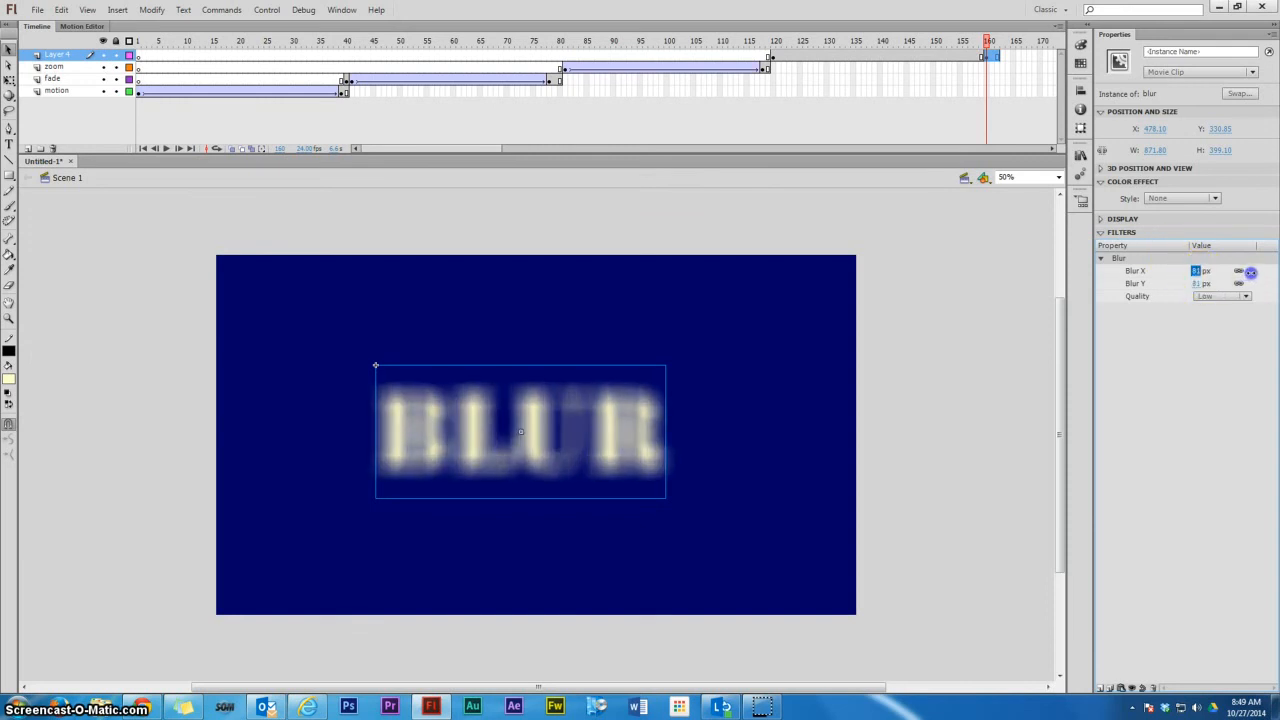
# Create a classic tween between frames 120 and 160 on Layer 4 and play back the blur animation.
pyautogui.click(890, 55)
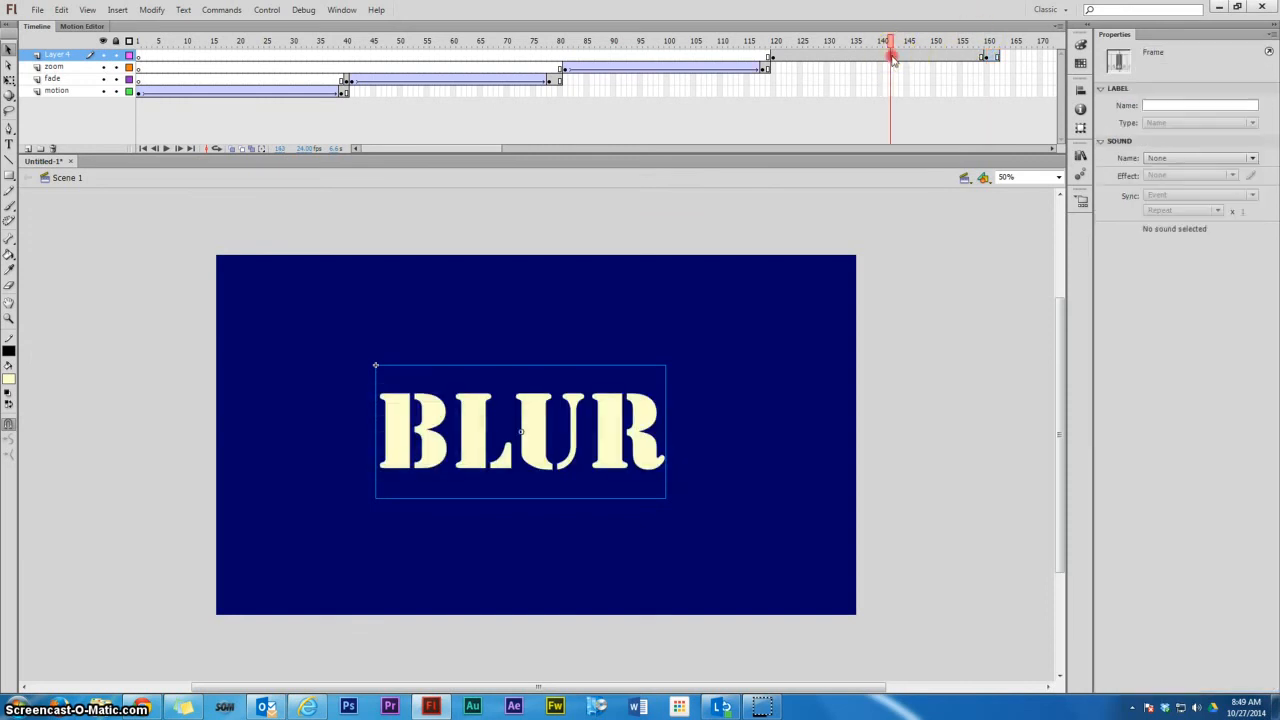
pyautogui.rightClick(890, 56)
pyautogui.click(920, 113)
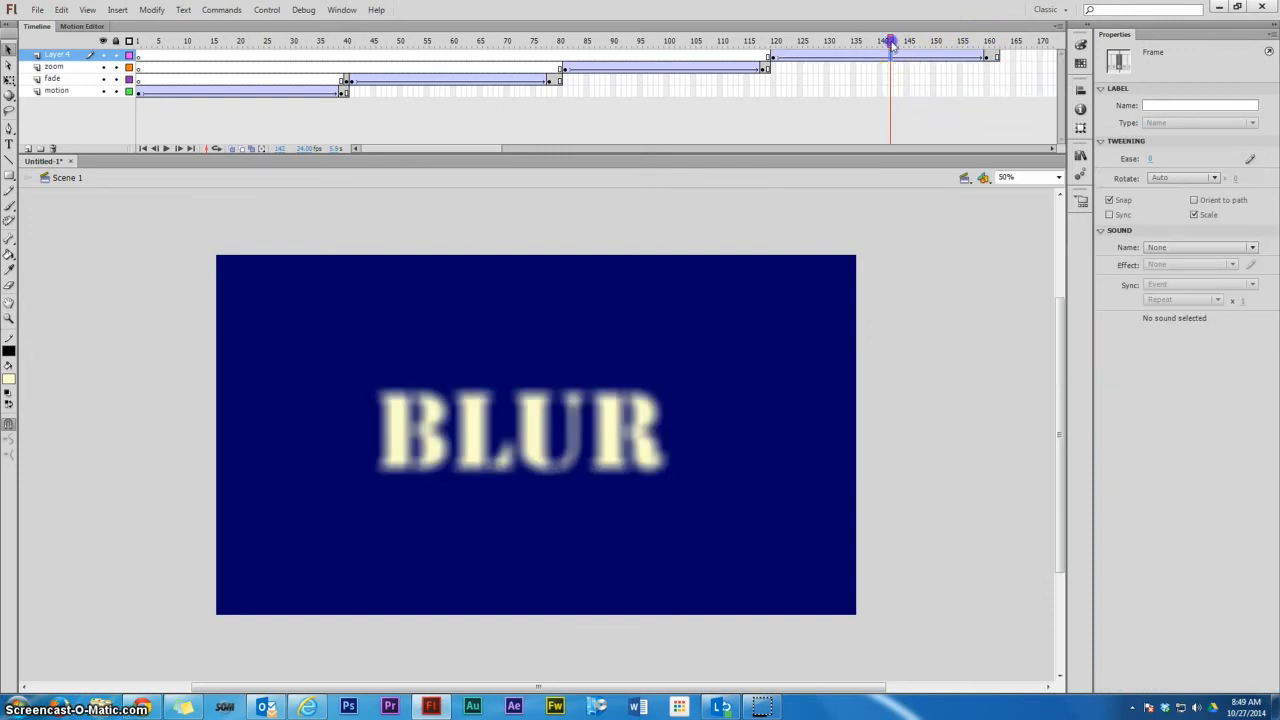
pyautogui.moveTo(889, 43); pyautogui.dragTo(794, 46)
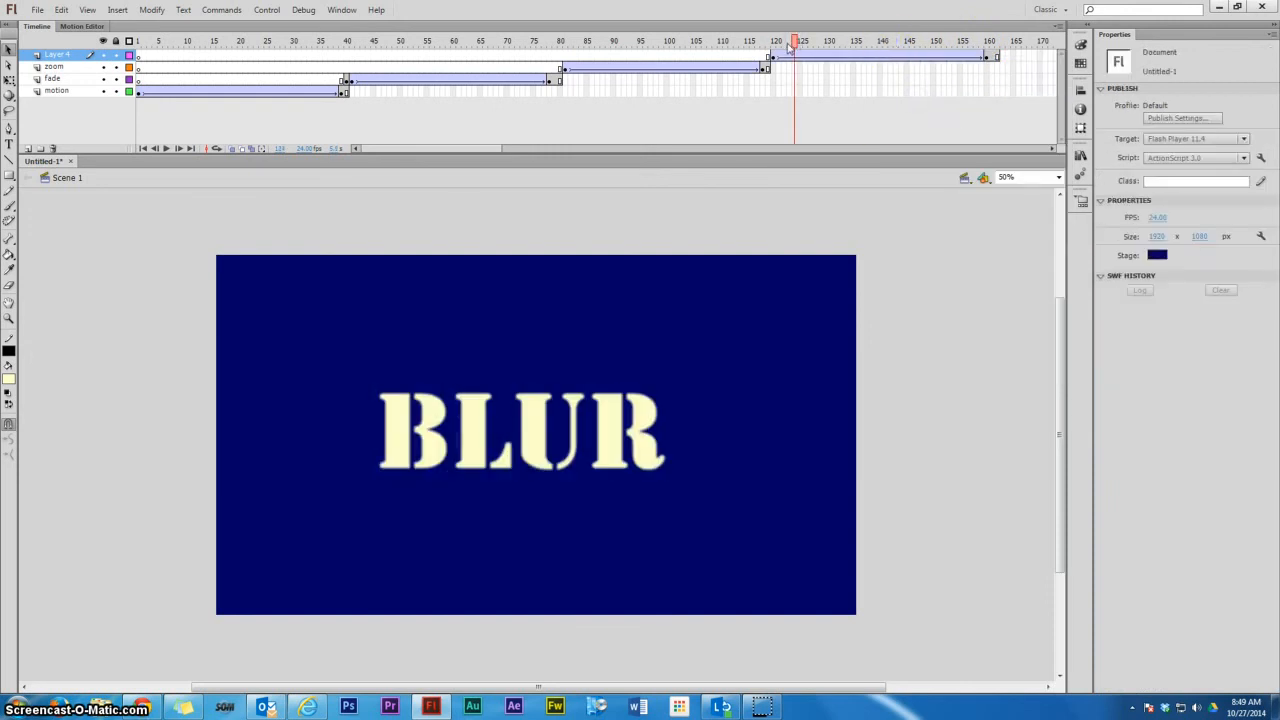
pyautogui.press('Return')
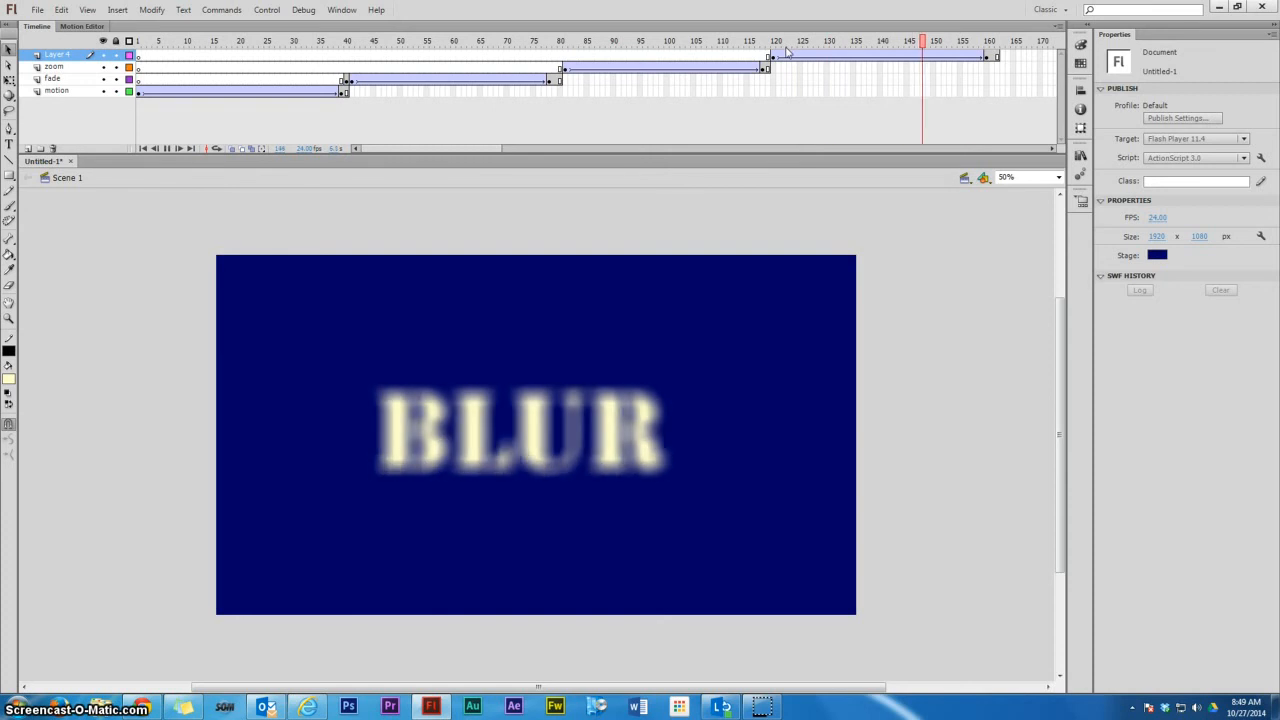